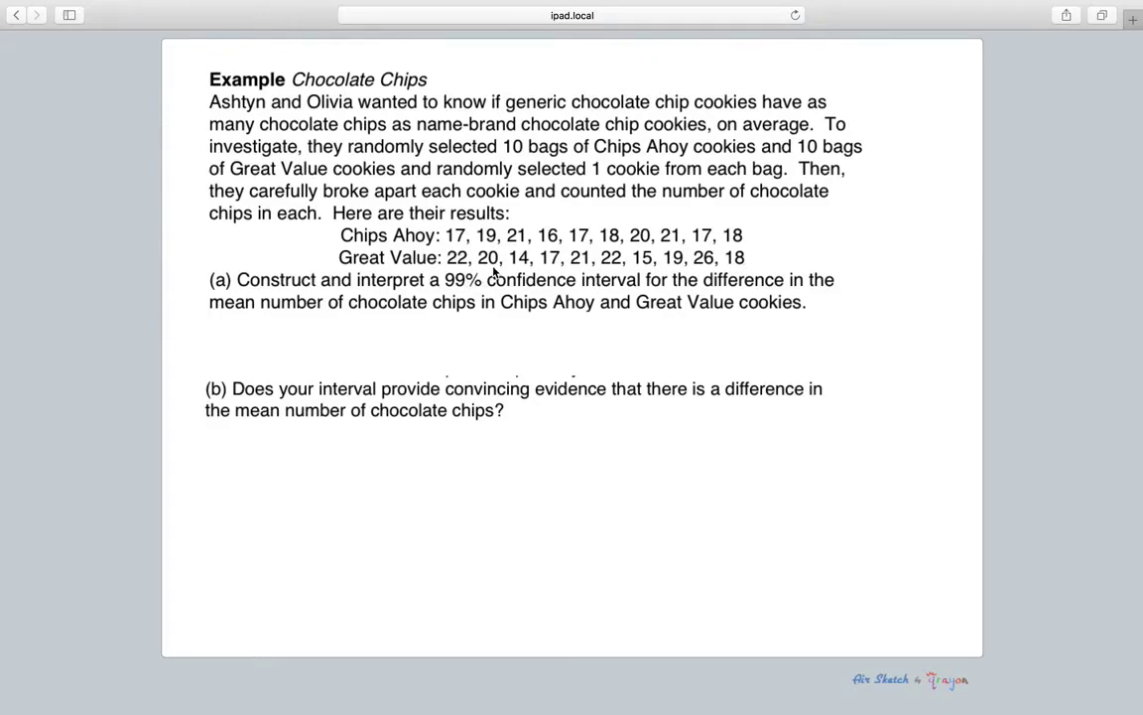
Leave full screen while the Chocolate Chips problem page stays displayed in Air Sketch
{"action": "key", "text": "super+ctrl+f"}
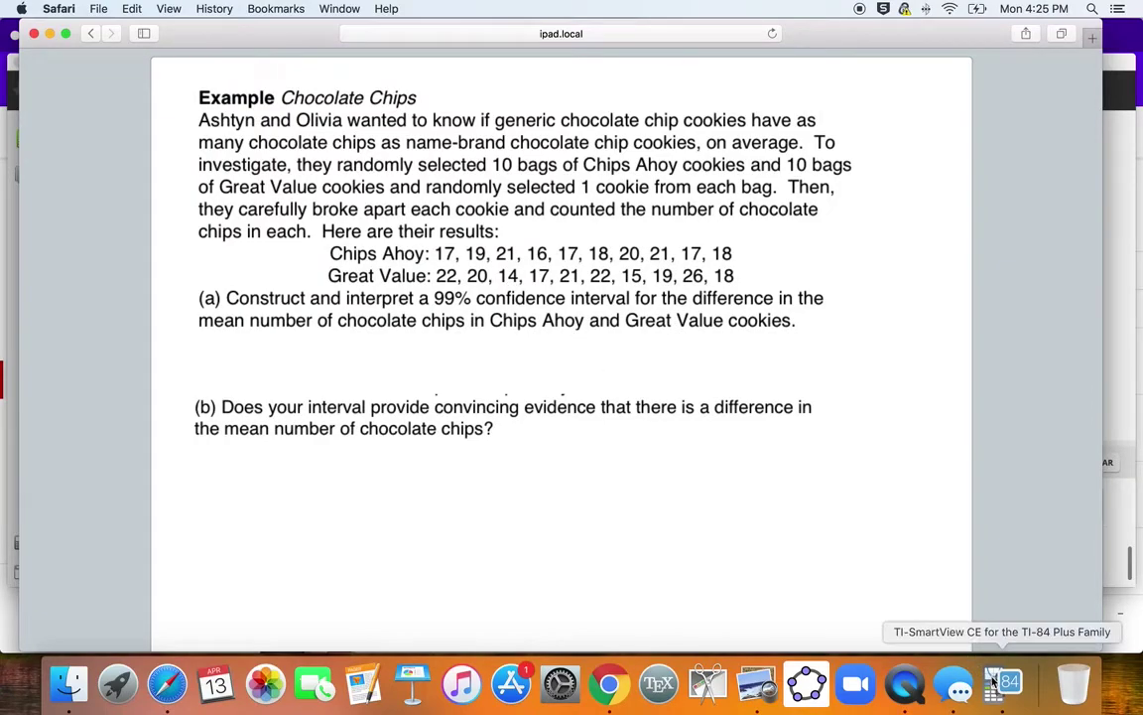
Bring TI-SmartView CE forward with the chip counts in L1 and L2, and start screen recording
{"action": "left_click", "coordinate": [994, 681]}
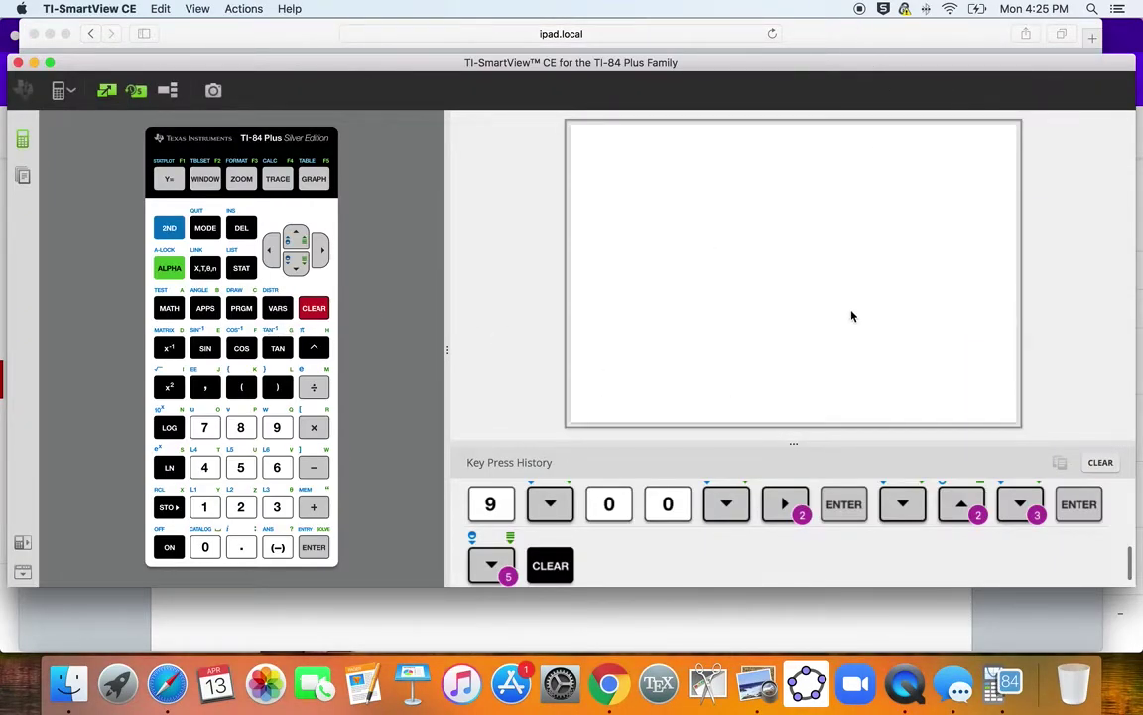
{"action": "left_click", "coordinate": [900, 692]}
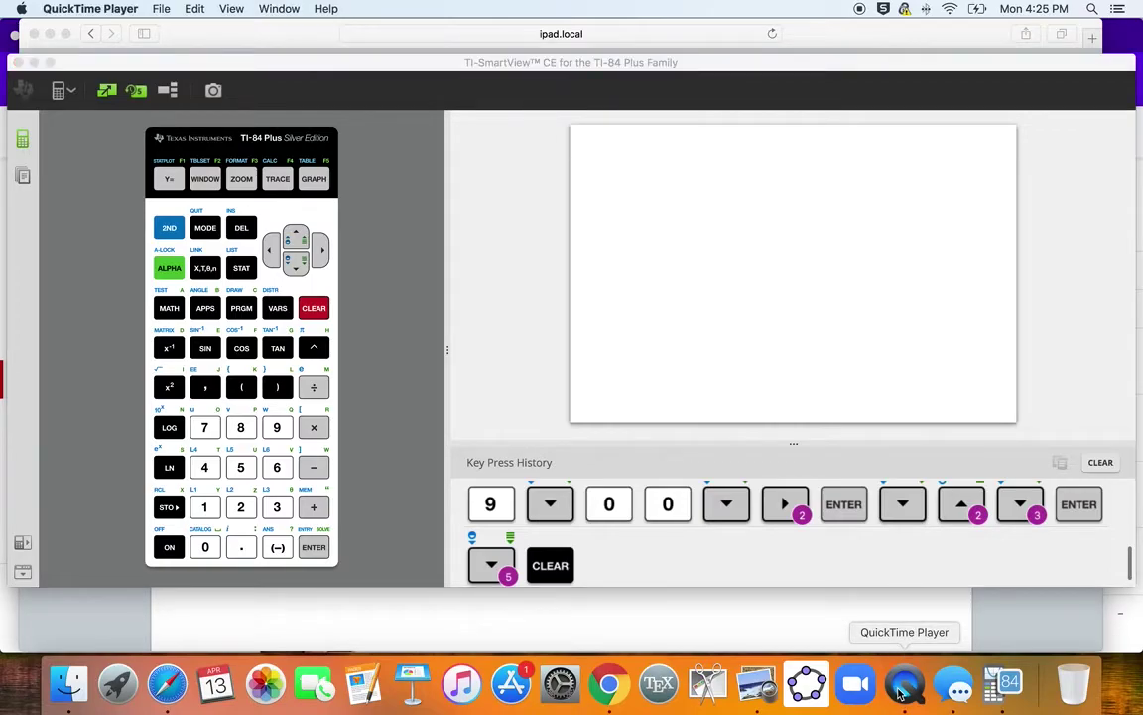
{"action": "left_click", "coordinate": [900, 691]}
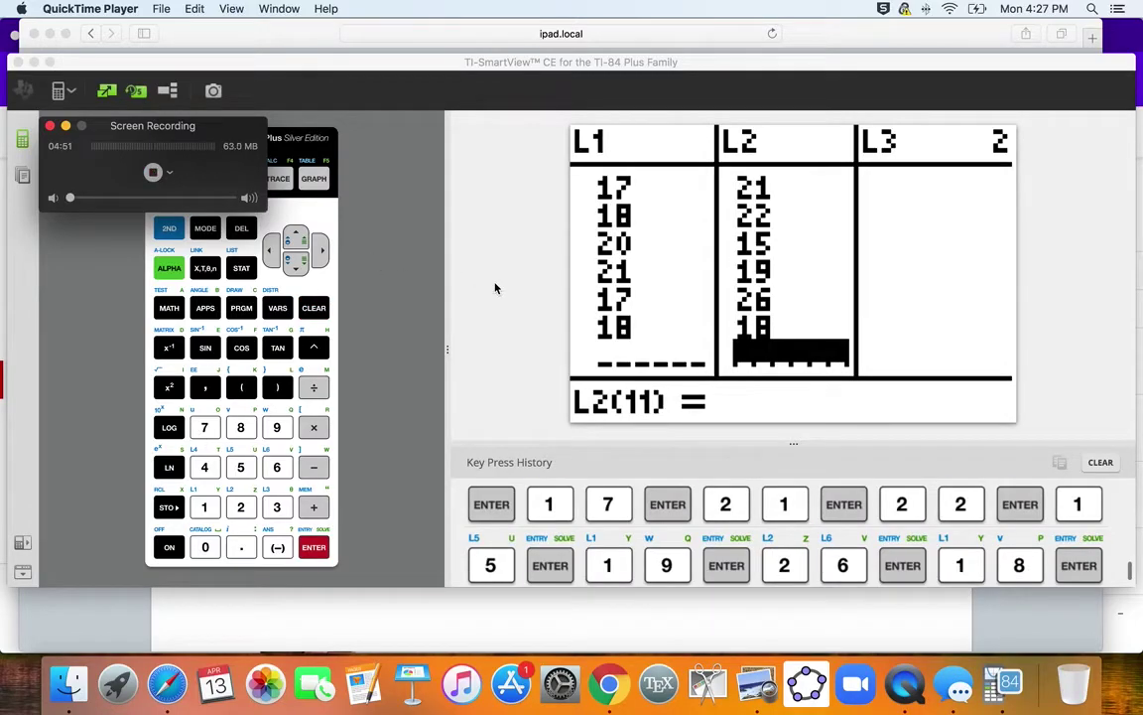
{"action": "left_click", "coordinate": [495, 287]}
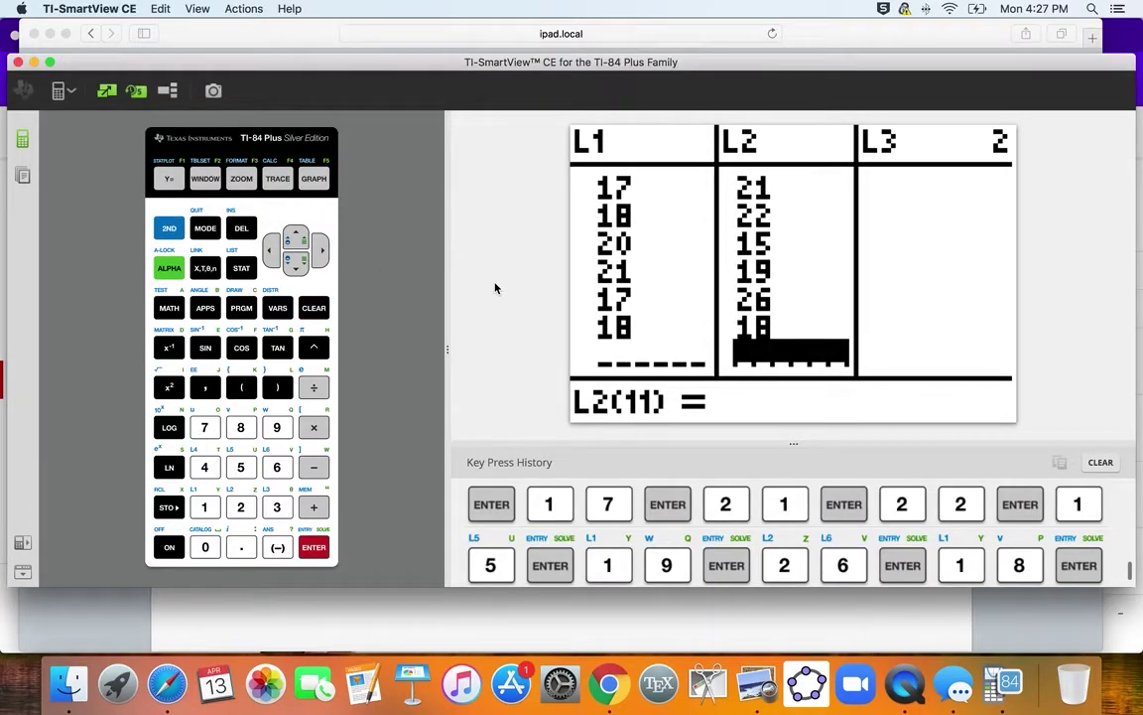
Turn Plot1 on with its Xlist set to L1
{"action": "left_click", "coordinate": [171, 230]}
{"action": "left_click", "coordinate": [169, 179]}
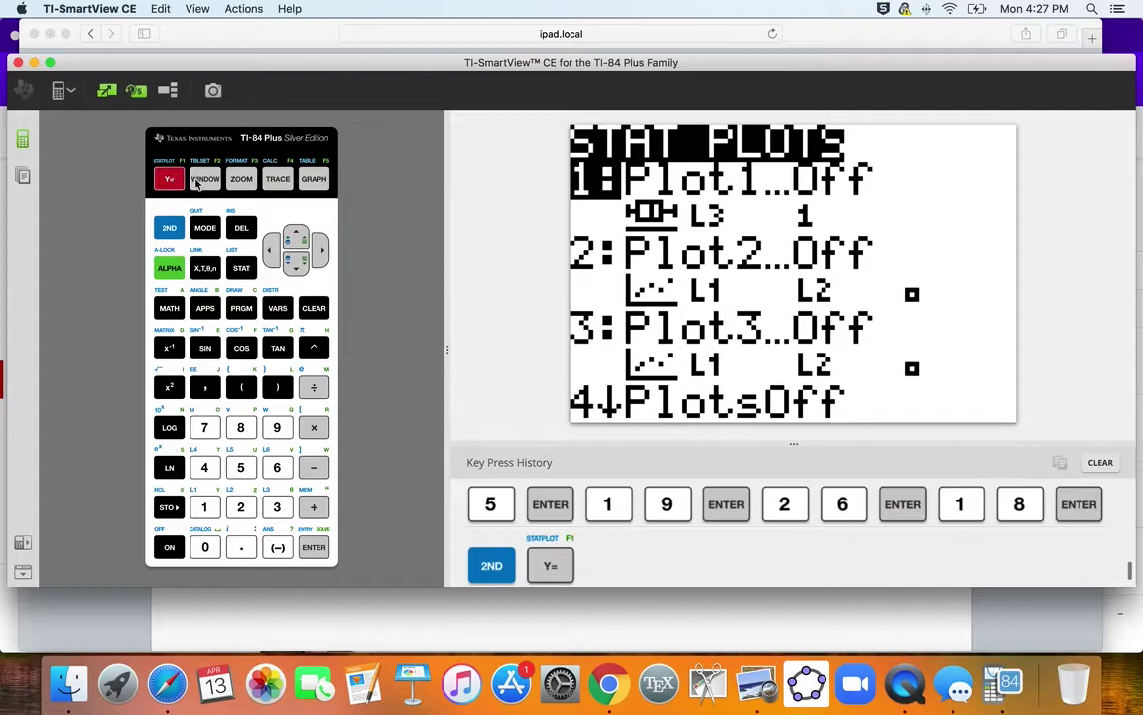
{"action": "left_click", "coordinate": [313, 547]}
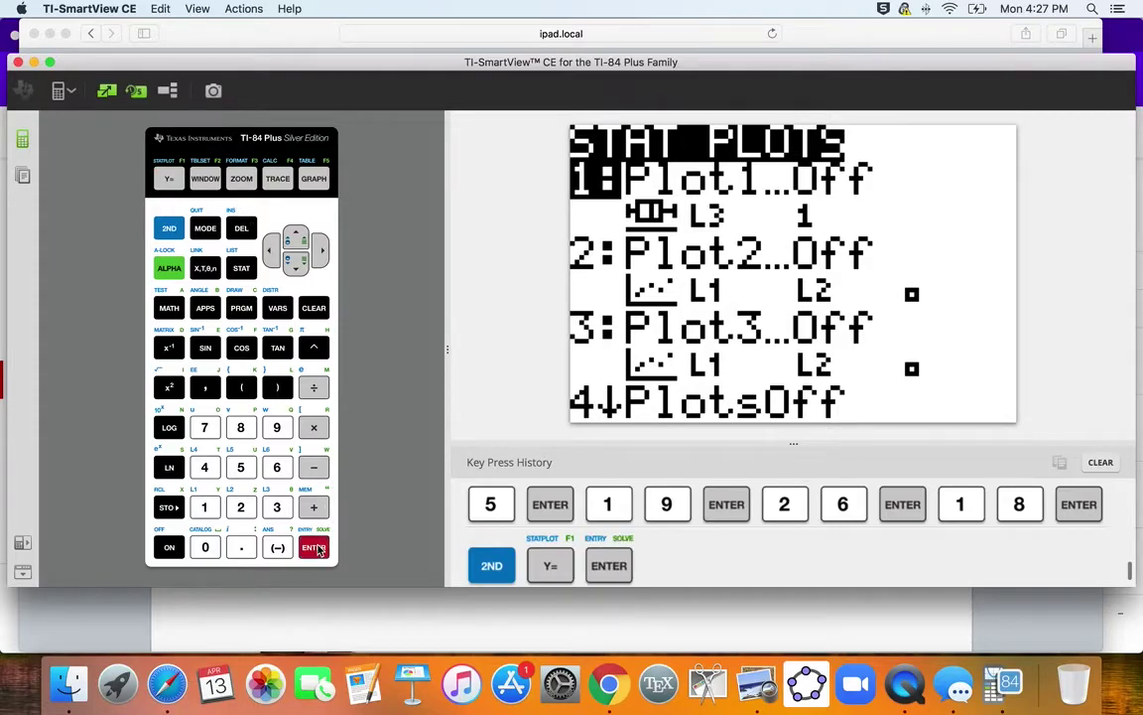
{"action": "key", "text": "Return"}
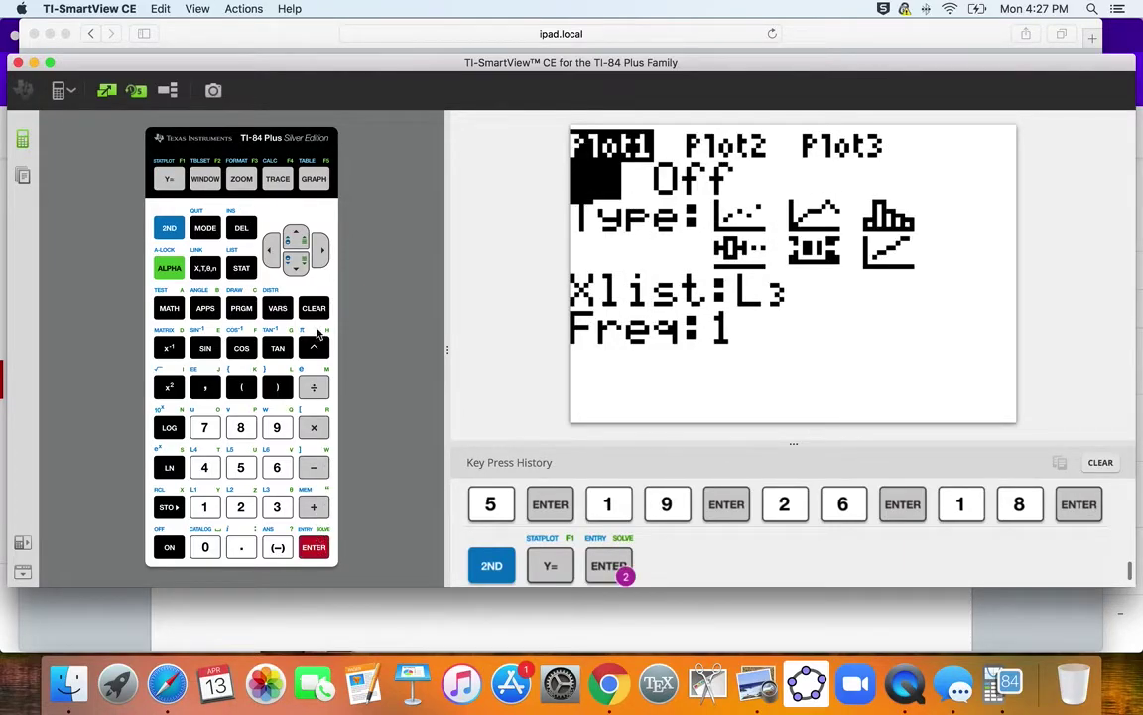
{"action": "left_click", "coordinate": [298, 263]}
{"action": "left_click", "coordinate": [299, 264]}
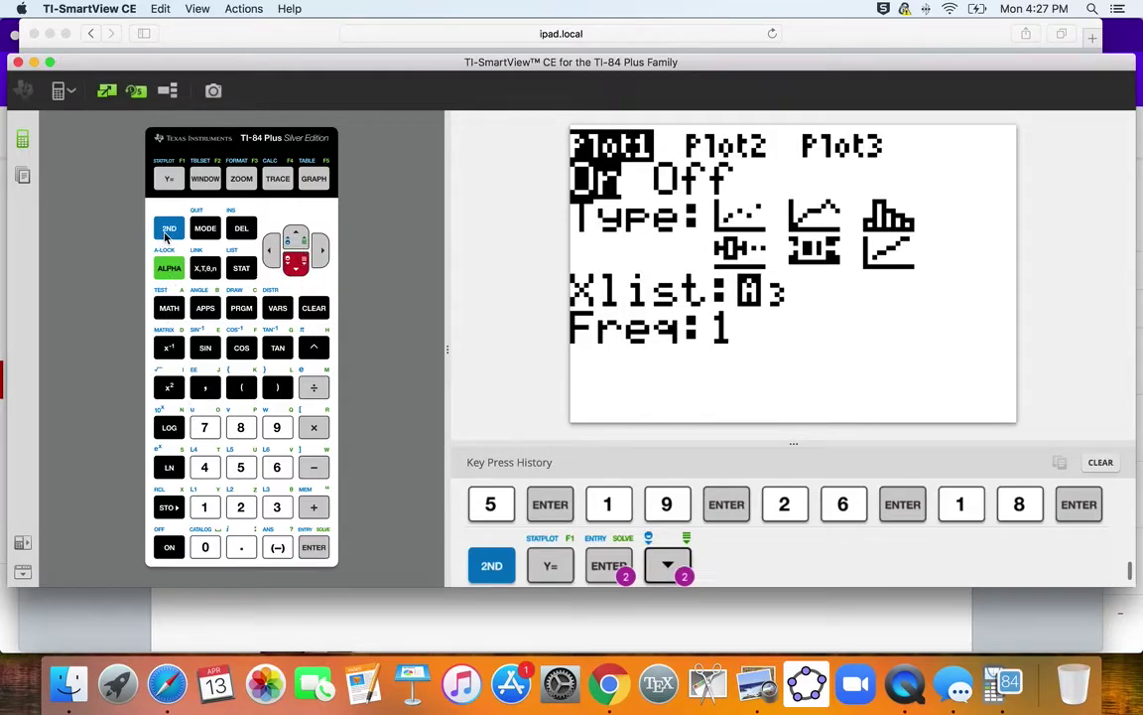
{"action": "left_click", "coordinate": [168, 227]}
{"action": "left_click", "coordinate": [202, 508]}
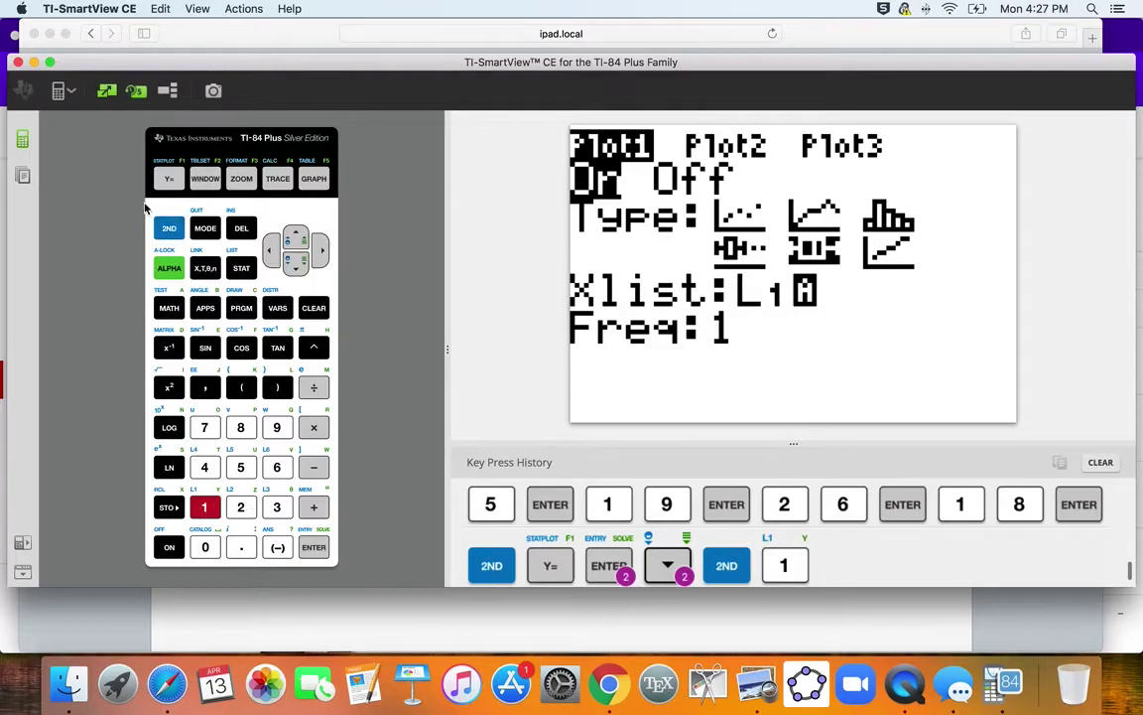
Turn Plot2 on as a box plot of list L2
{"action": "left_click", "coordinate": [167, 225]}
{"action": "left_click", "coordinate": [171, 183]}
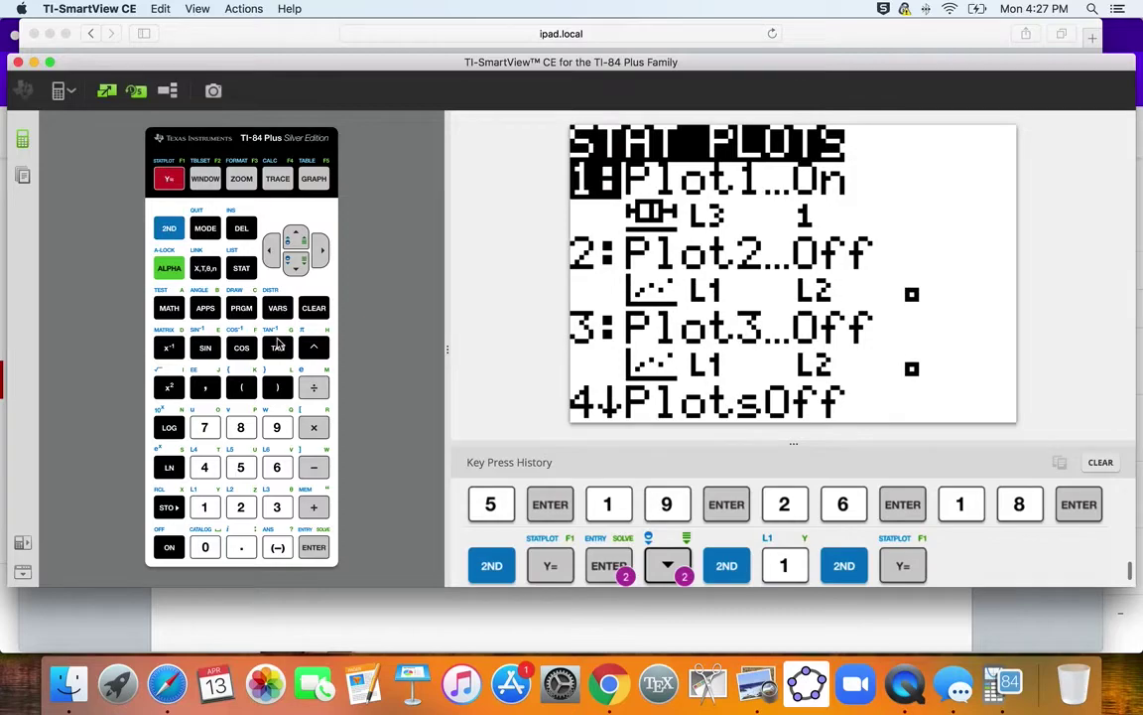
{"action": "left_click", "coordinate": [296, 263]}
{"action": "left_click", "coordinate": [296, 263]}
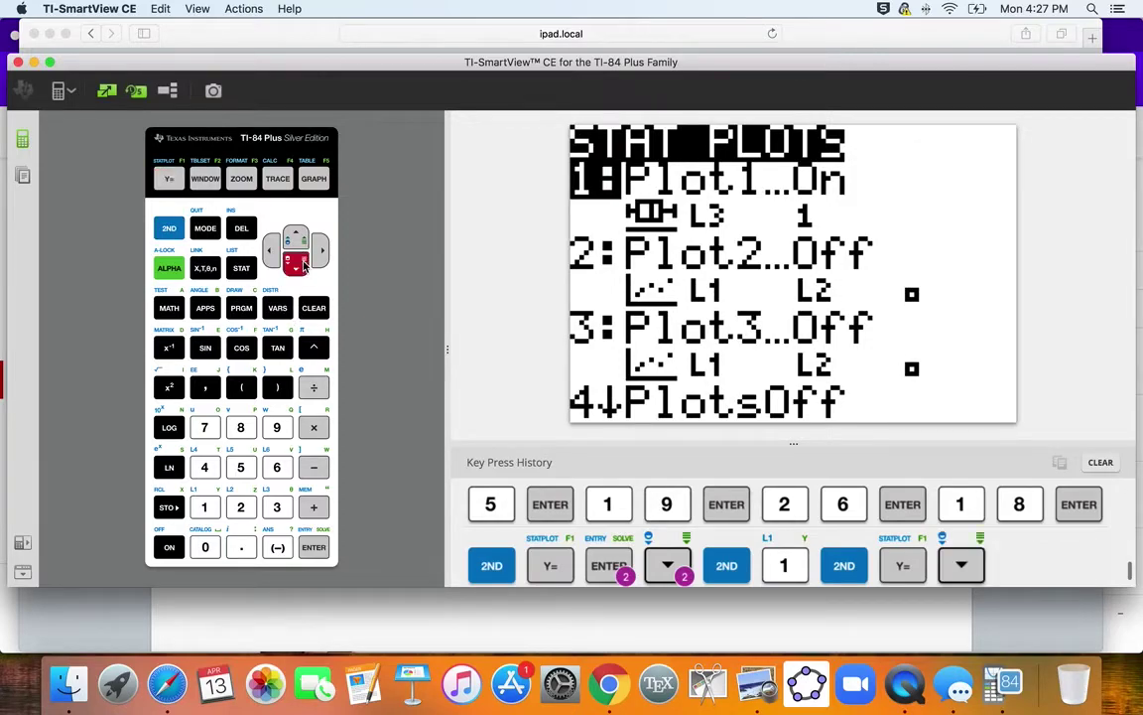
{"action": "left_click", "coordinate": [296, 238]}
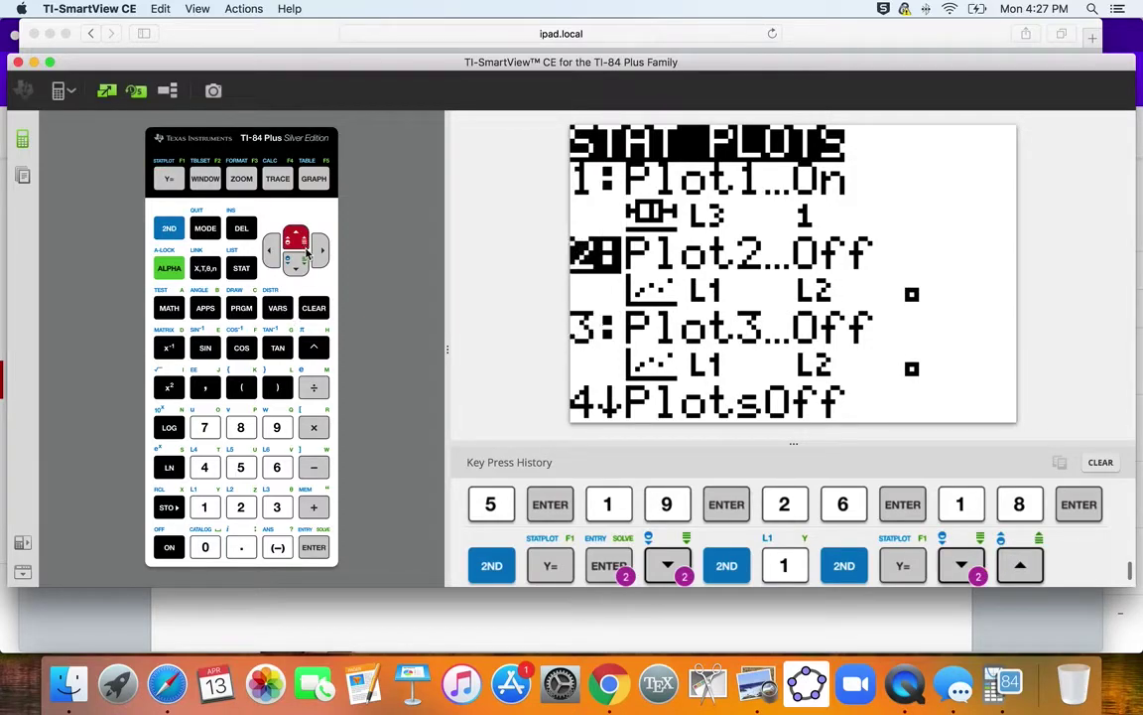
{"action": "left_click", "coordinate": [317, 548]}
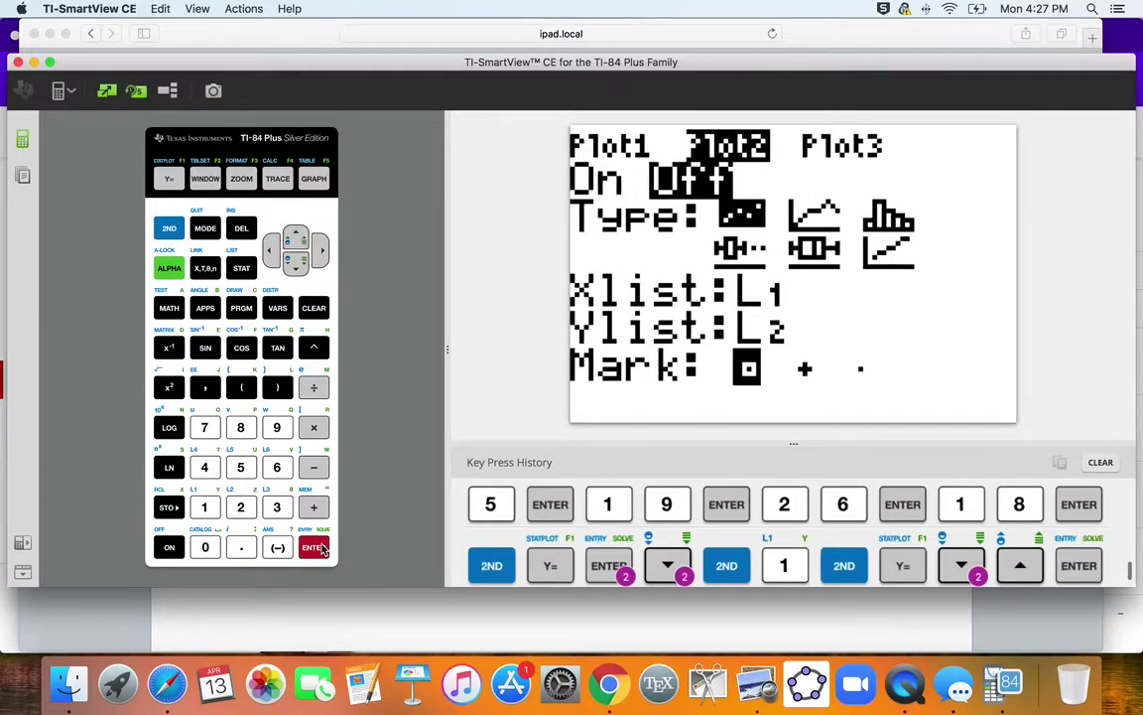
{"action": "left_click", "coordinate": [316, 548]}
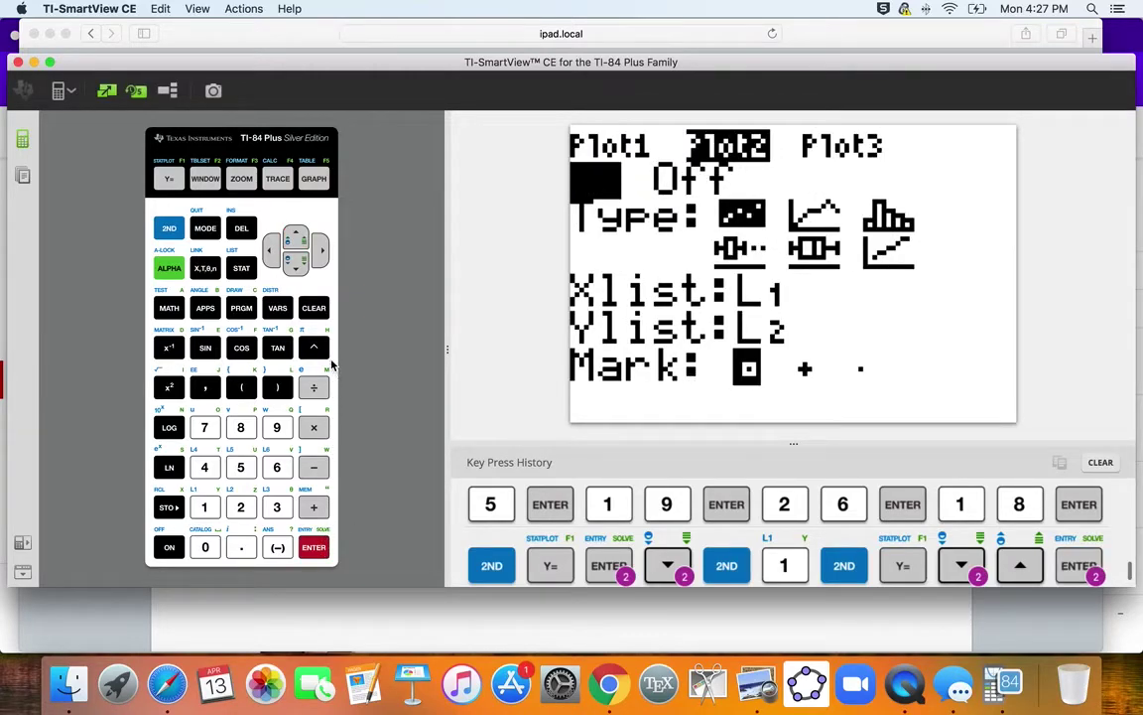
{"action": "left_click", "coordinate": [297, 263]}
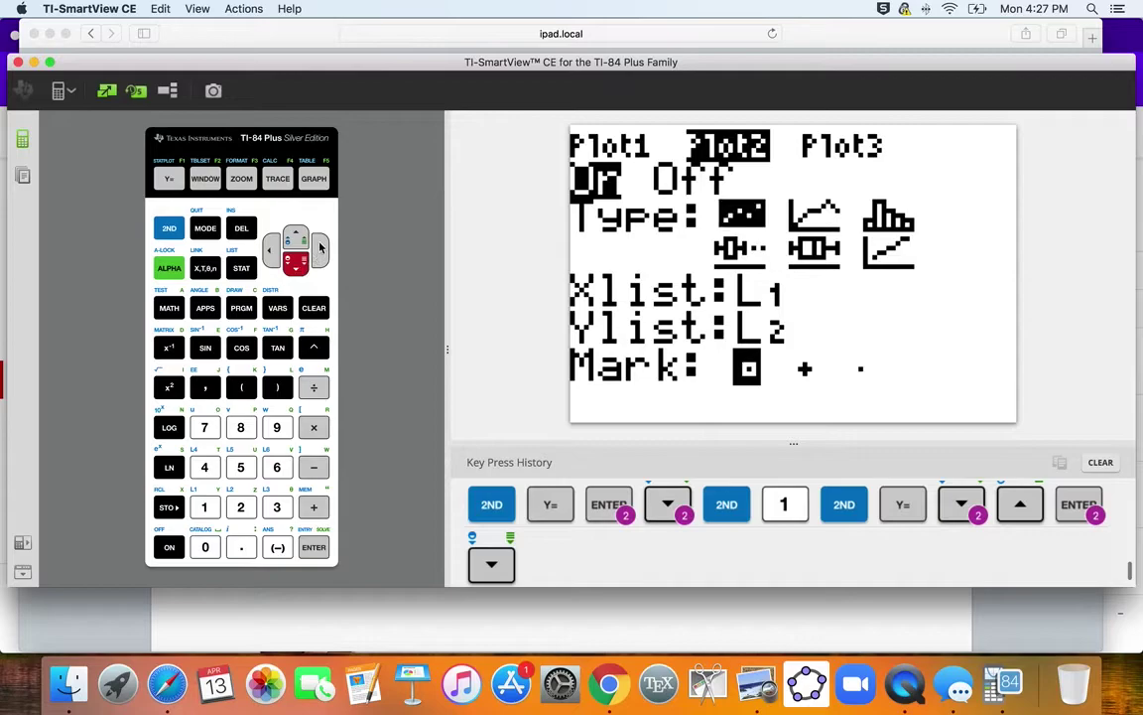
{"action": "left_click", "coordinate": [320, 247]}
{"action": "left_click", "coordinate": [320, 247]}
{"action": "left_click", "coordinate": [320, 248]}
{"action": "left_click", "coordinate": [321, 247]}
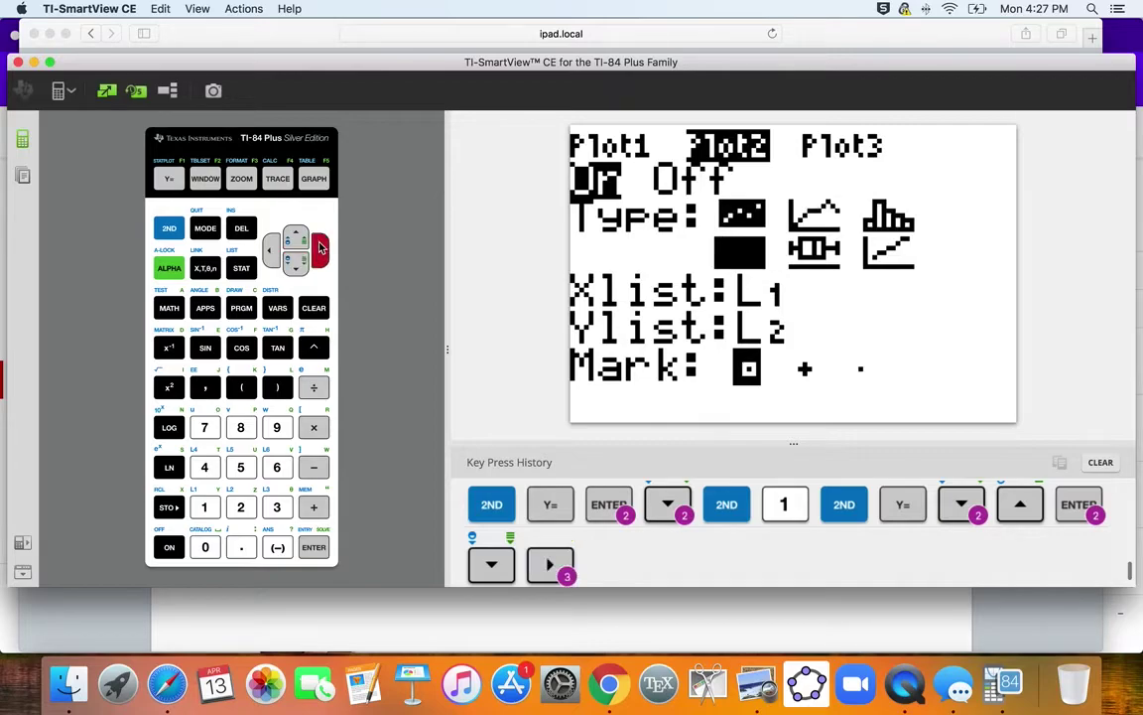
{"action": "left_click", "coordinate": [314, 547]}
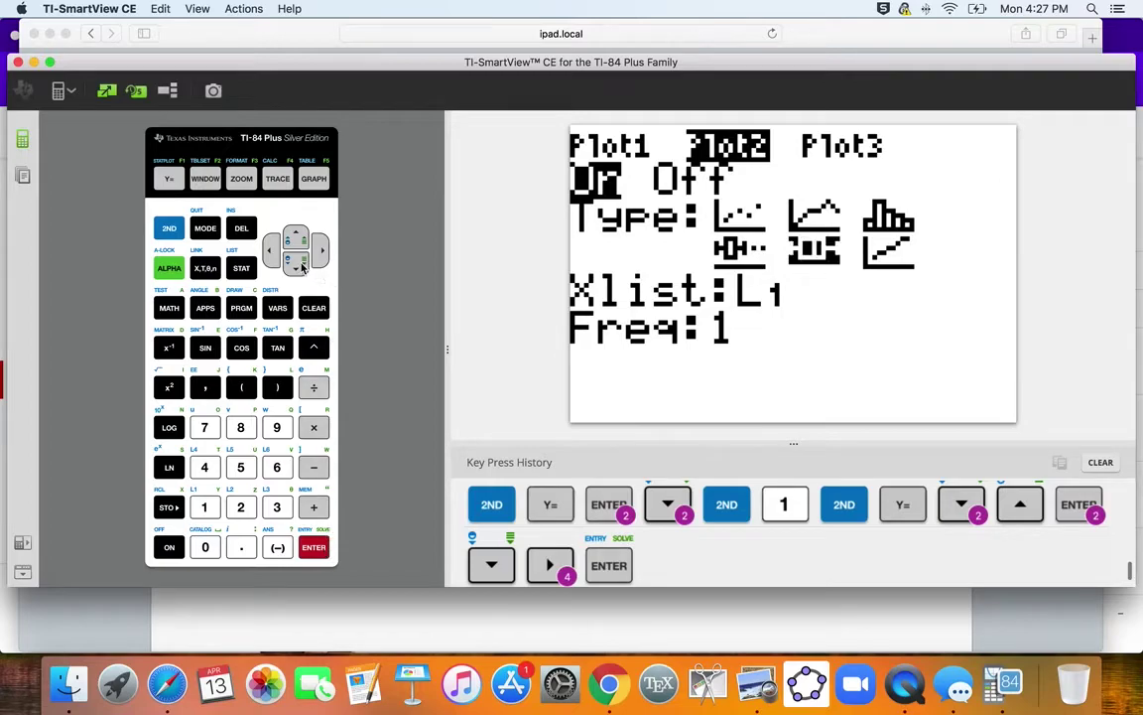
{"action": "left_click", "coordinate": [296, 260]}
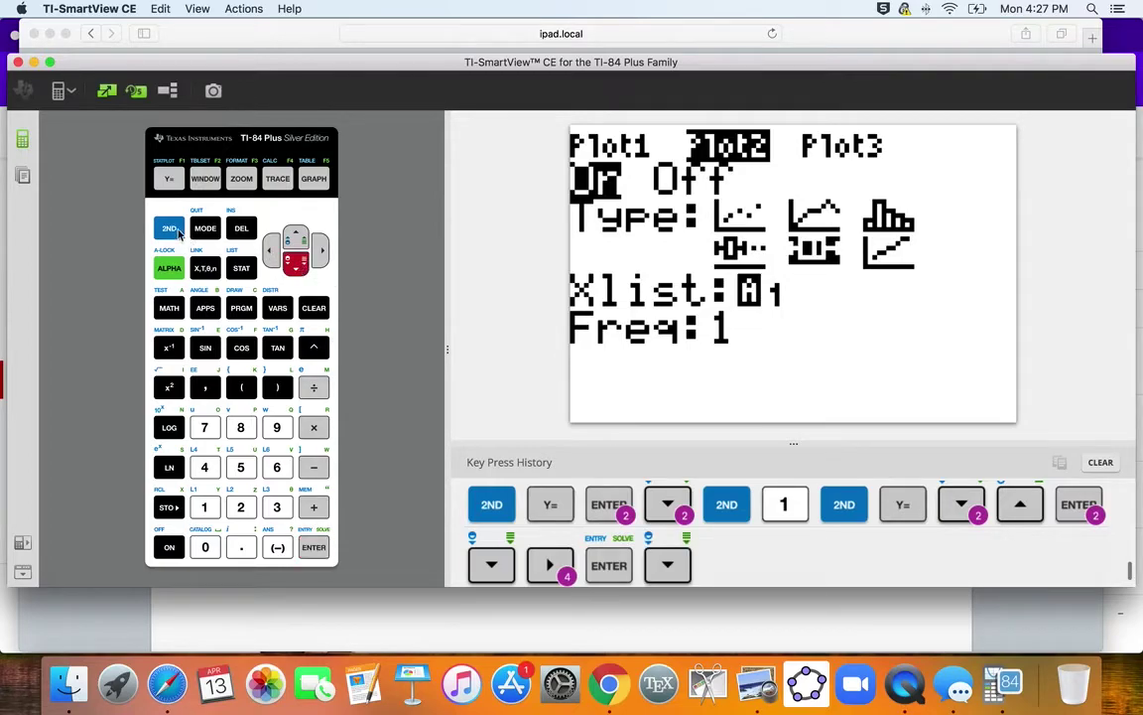
{"action": "left_click", "coordinate": [168, 228]}
{"action": "left_click", "coordinate": [238, 505]}
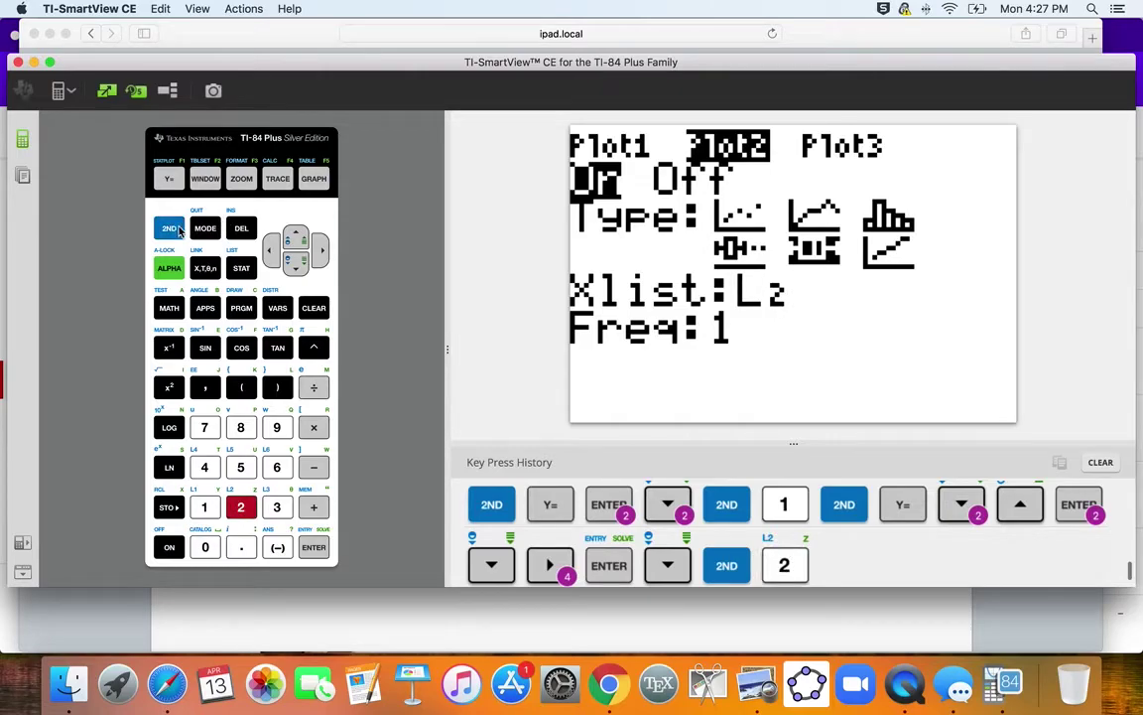
Quit the plot editor to the home screen and bring up the Zoom menu
{"action": "left_click", "coordinate": [167, 222]}
{"action": "left_click", "coordinate": [199, 223]}
{"action": "left_click", "coordinate": [241, 178]}
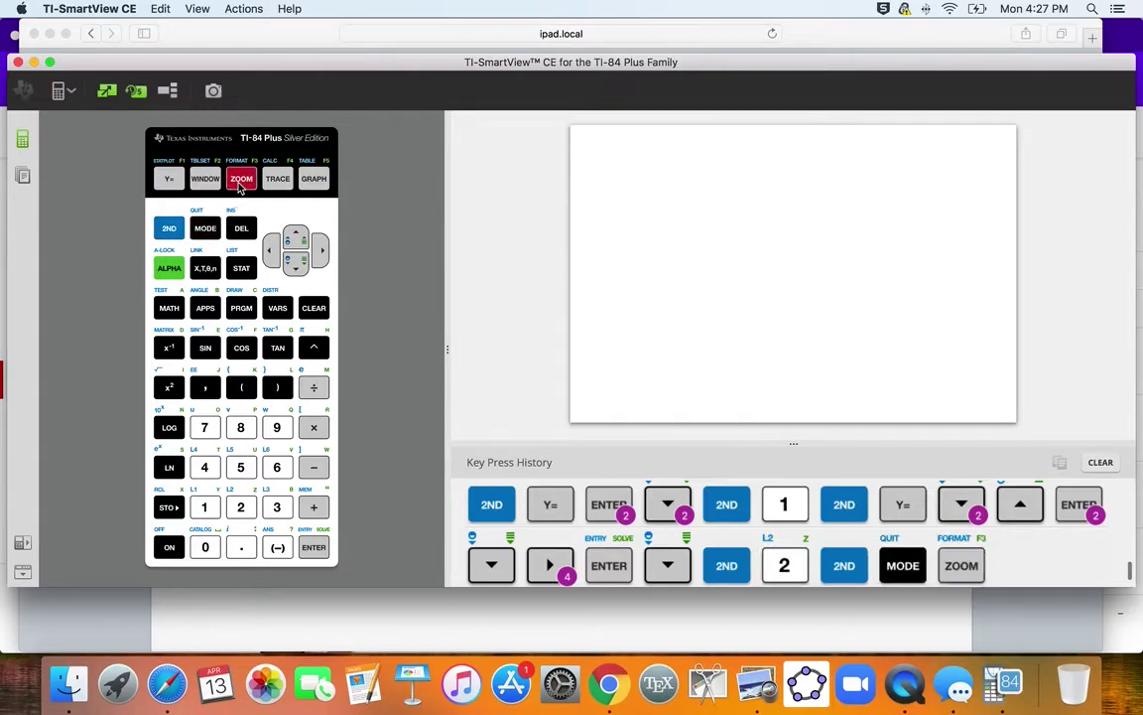
After ZoomStat gives an invalid dimension error, review the L2 values in the list editor
{"action": "left_click", "coordinate": [277, 427]}
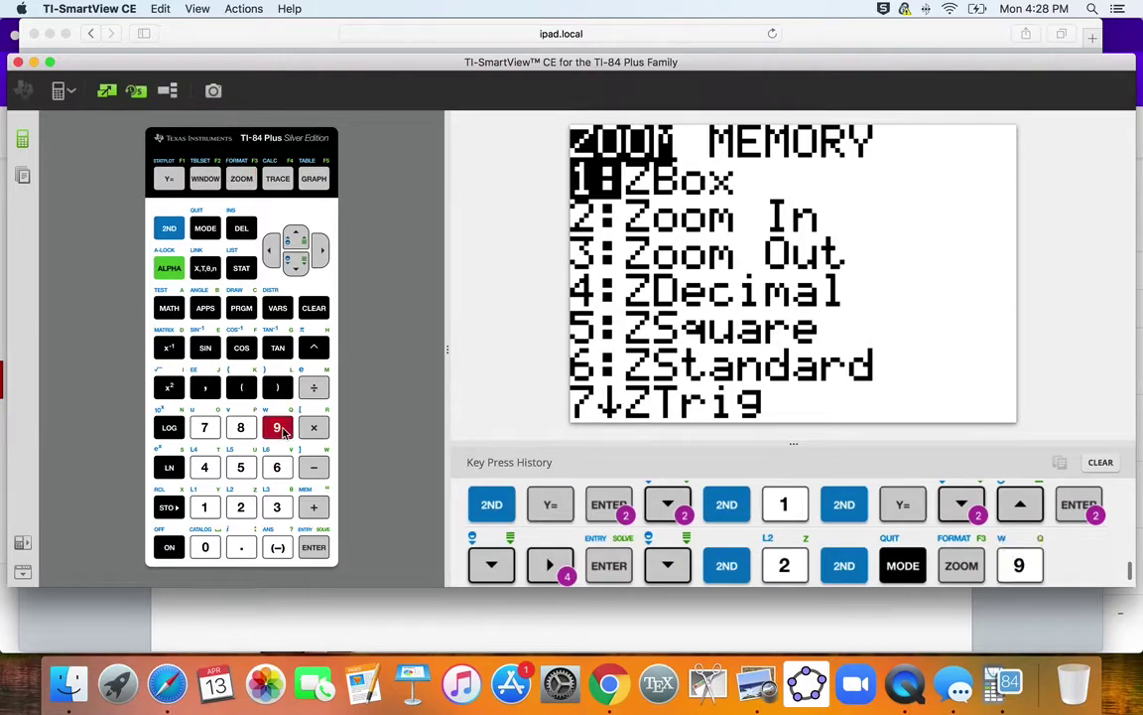
{"action": "left_click", "coordinate": [311, 547]}
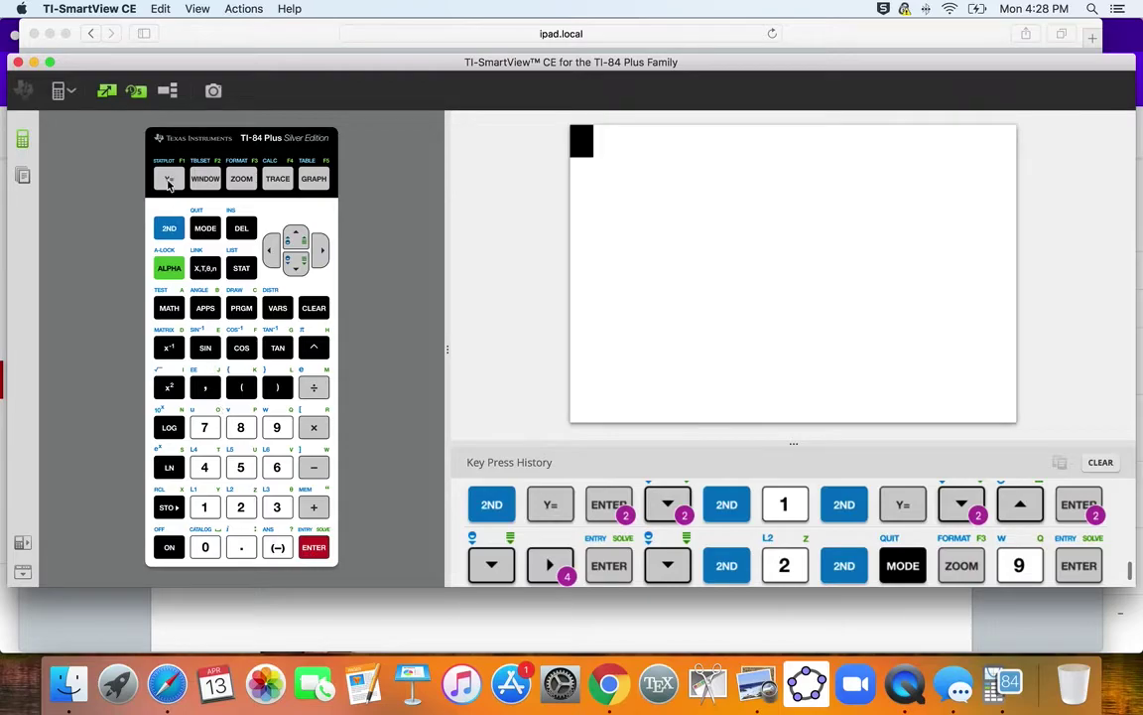
{"action": "left_click", "coordinate": [243, 270]}
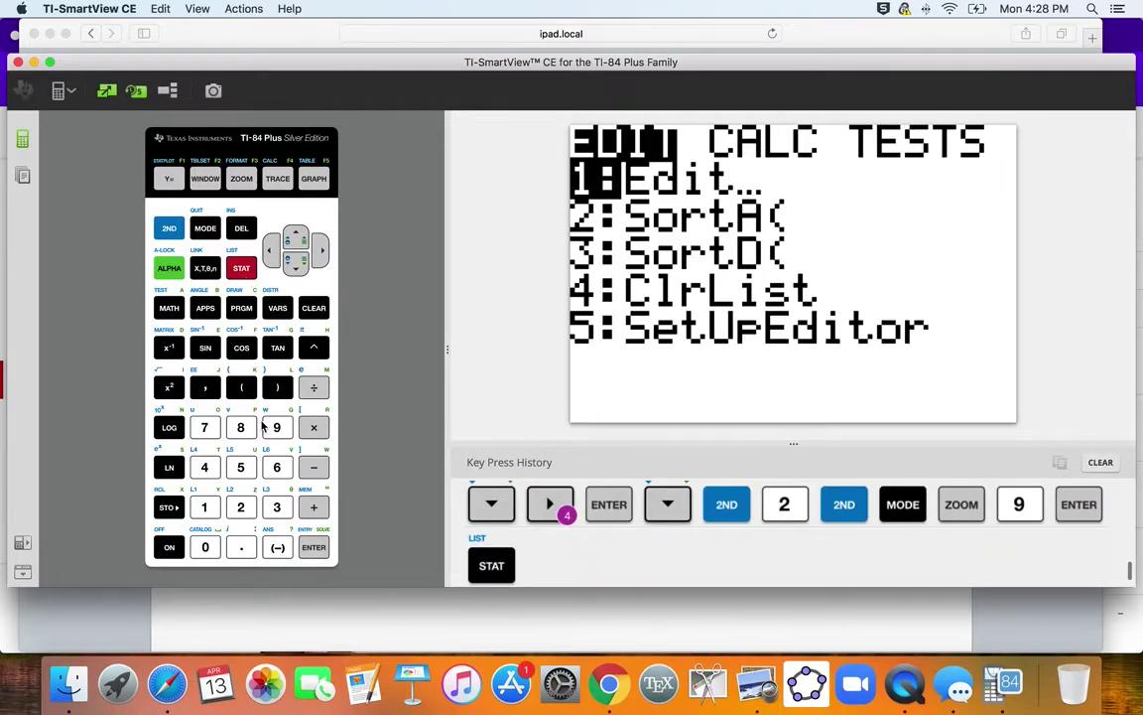
{"action": "left_click", "coordinate": [312, 547]}
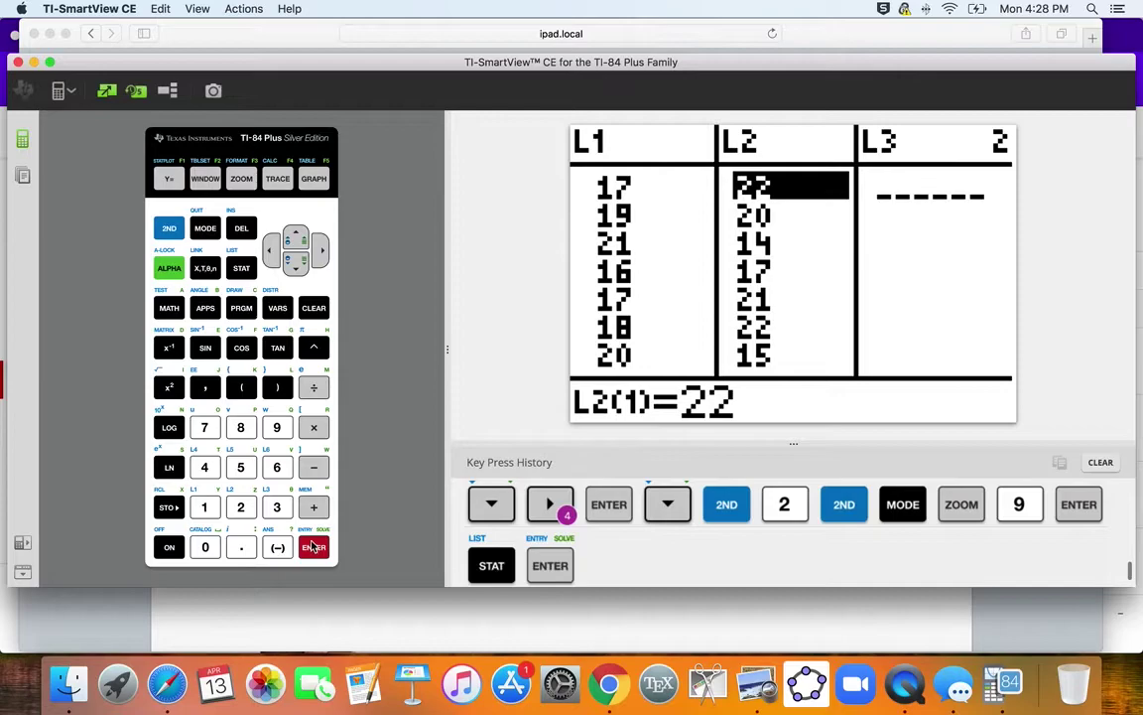
{"action": "left_click", "coordinate": [296, 266]}
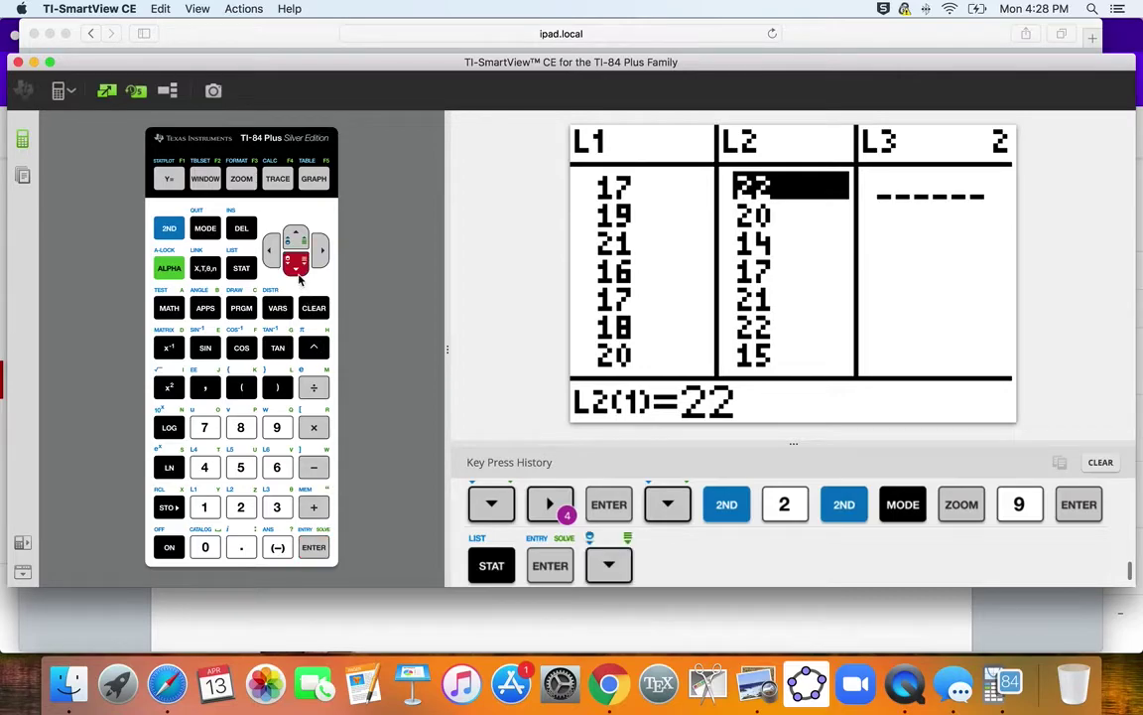
{"action": "left_click", "coordinate": [295, 266]}
{"action": "left_click", "coordinate": [295, 266]}
{"action": "left_click", "coordinate": [296, 266]}
{"action": "left_click", "coordinate": [295, 266]}
{"action": "left_click", "coordinate": [296, 266]}
{"action": "left_click", "coordinate": [296, 266]}
{"action": "left_click", "coordinate": [296, 266]}
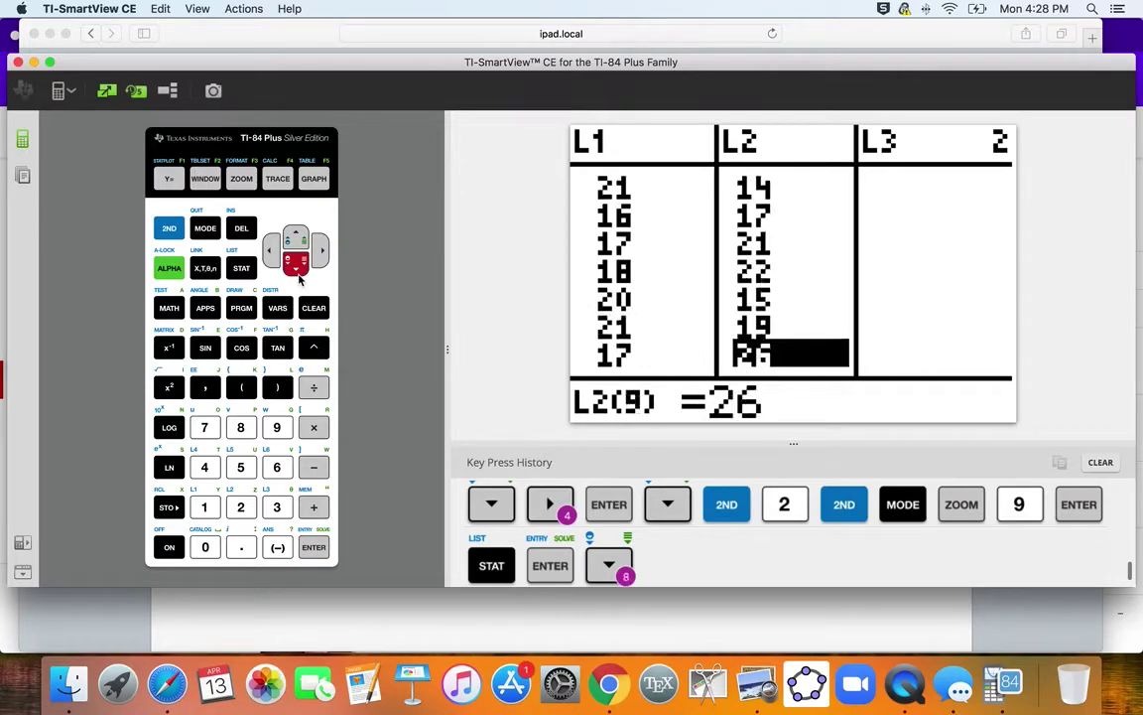
{"action": "left_click", "coordinate": [296, 272]}
{"action": "left_click", "coordinate": [296, 272]}
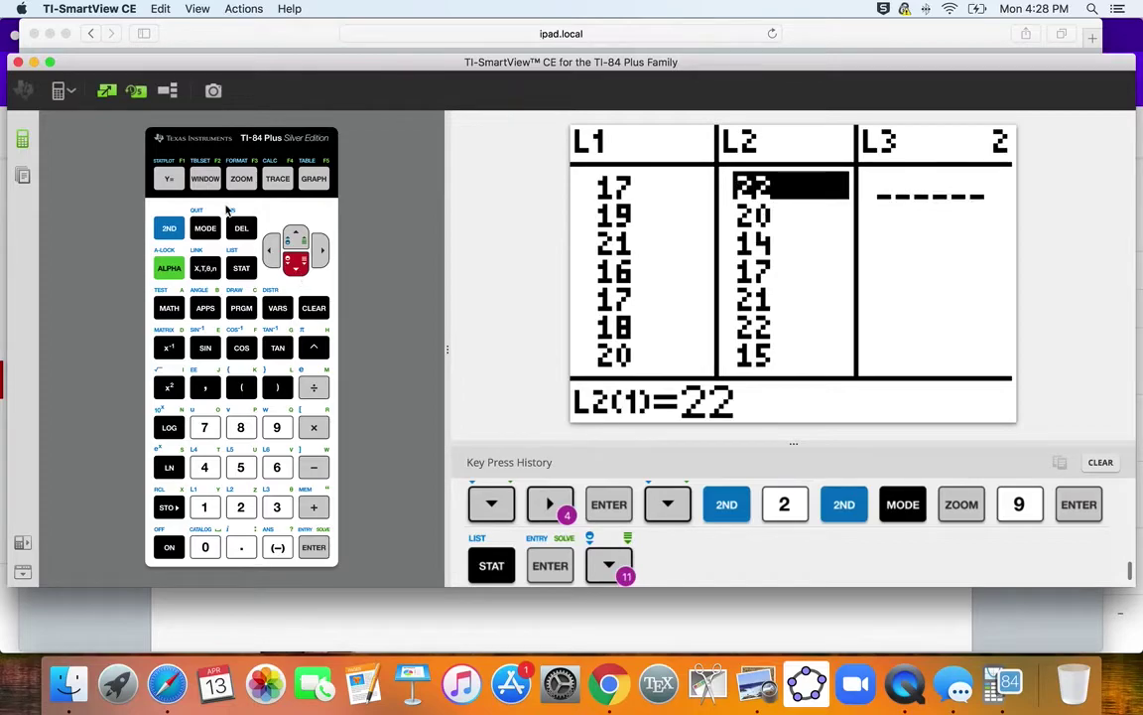
Set Plot1's Xlist to L1 and return to the home screen
{"action": "left_click", "coordinate": [169, 228]}
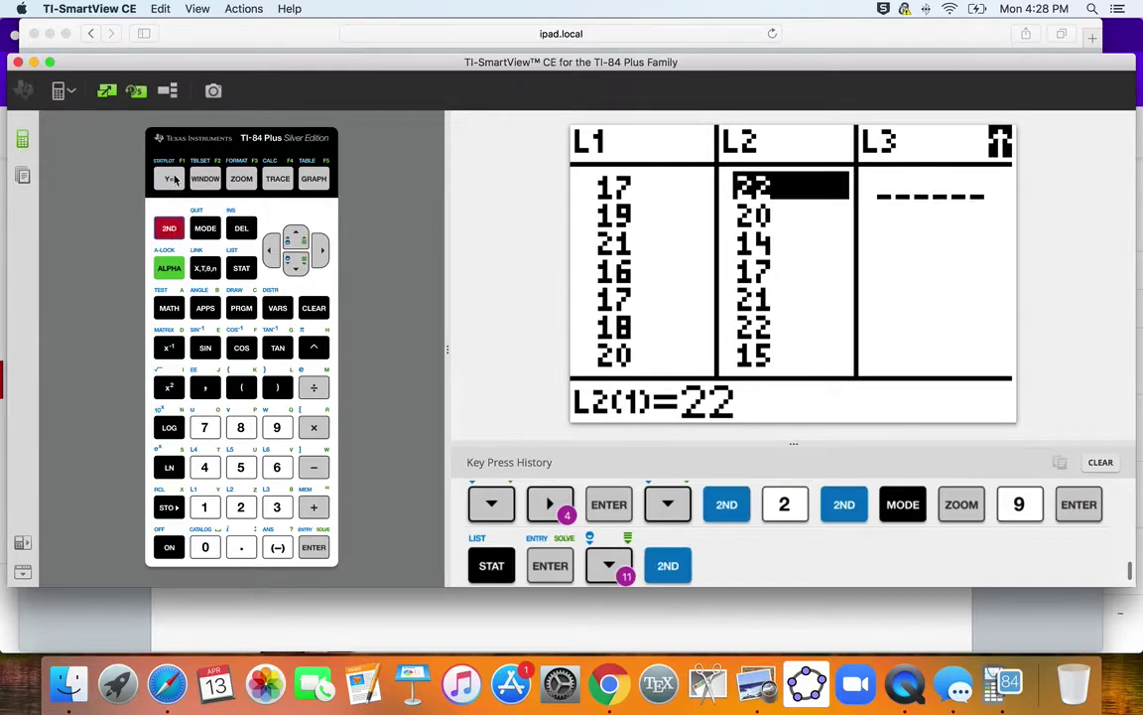
{"action": "left_click", "coordinate": [170, 179]}
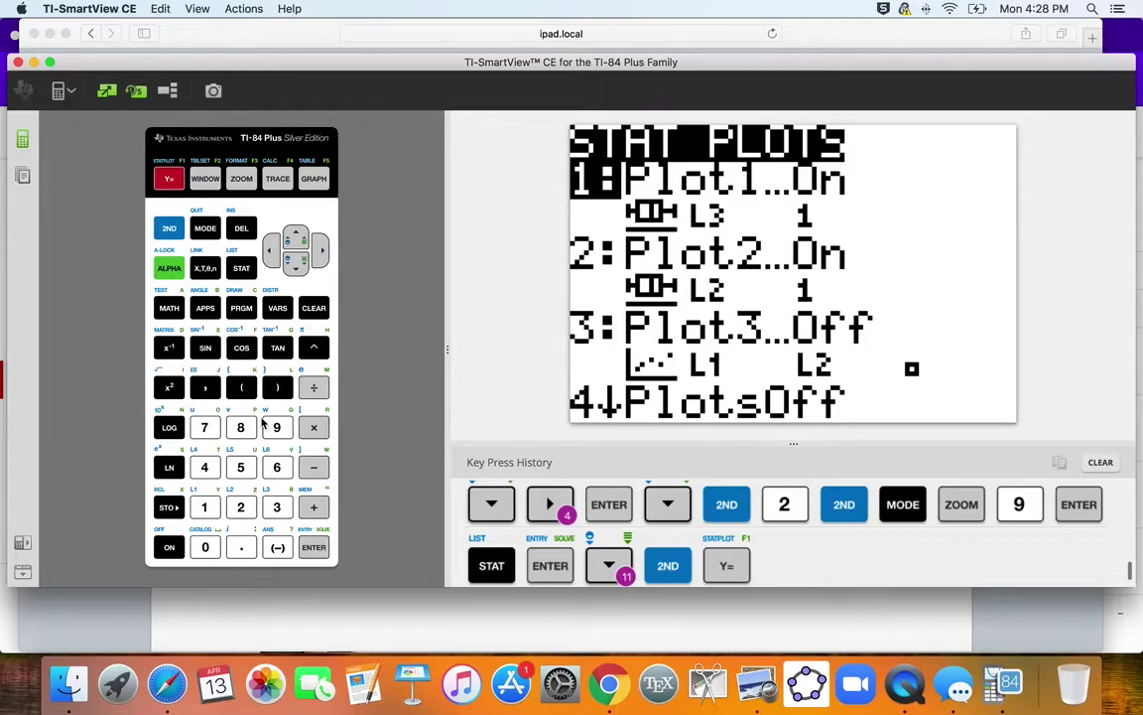
{"action": "left_click", "coordinate": [313, 547]}
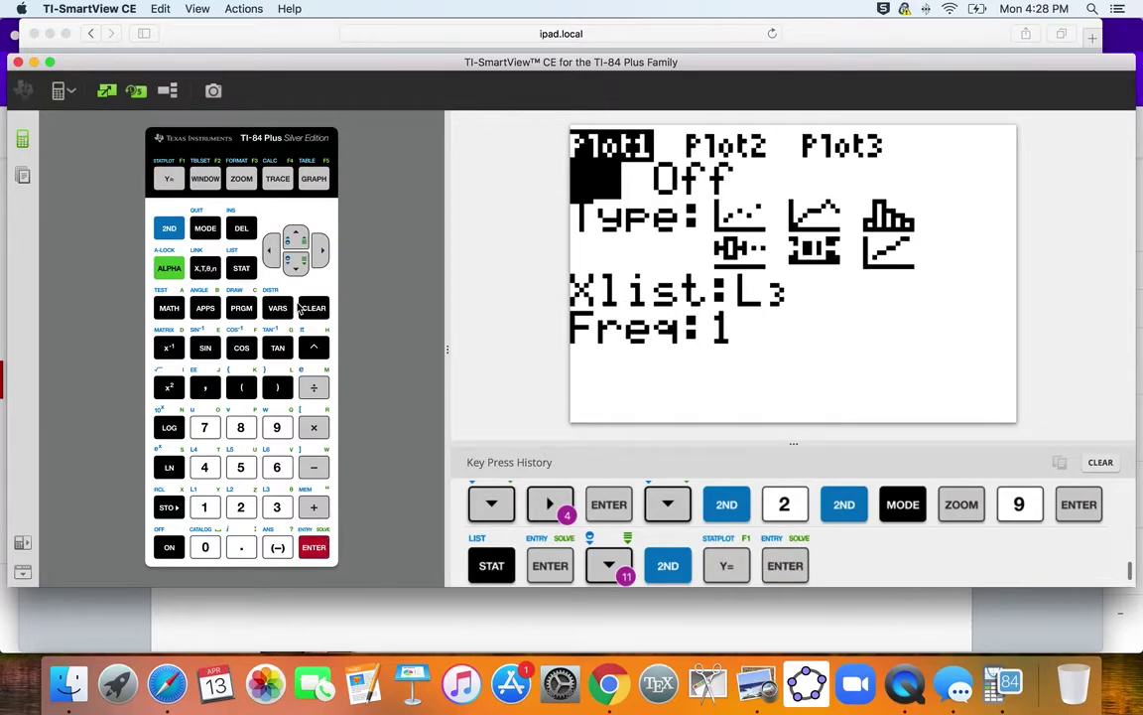
{"action": "left_click", "coordinate": [297, 261]}
{"action": "left_click", "coordinate": [298, 262]}
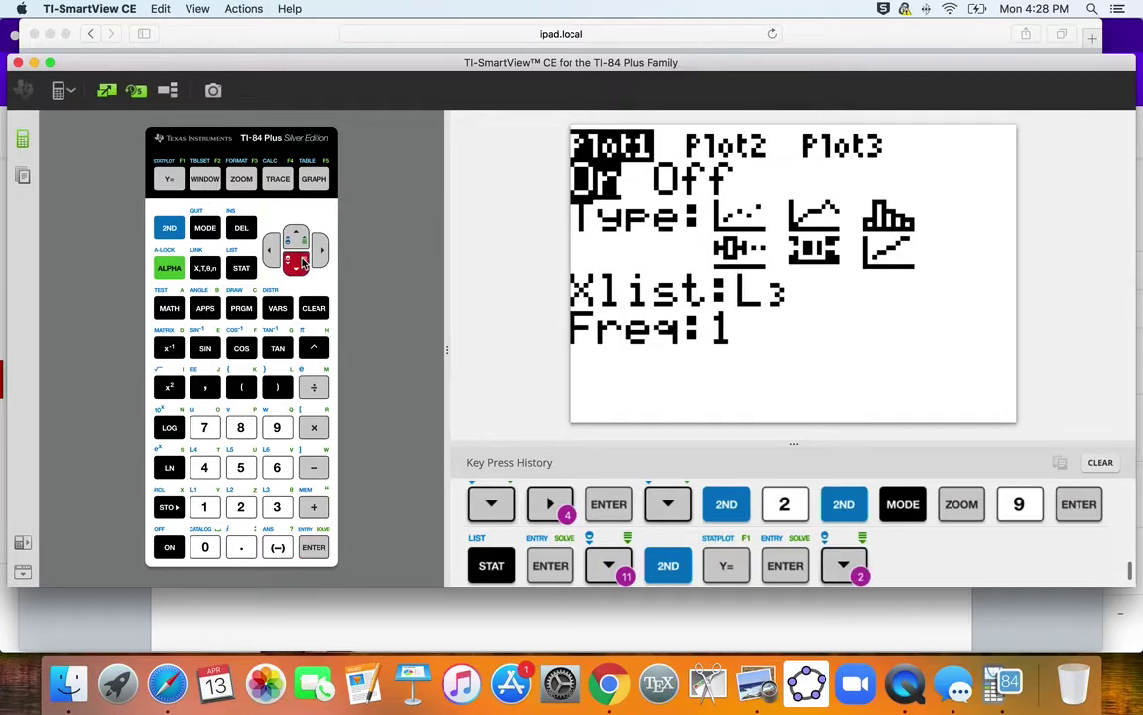
{"action": "left_click", "coordinate": [167, 227]}
{"action": "left_click", "coordinate": [204, 507]}
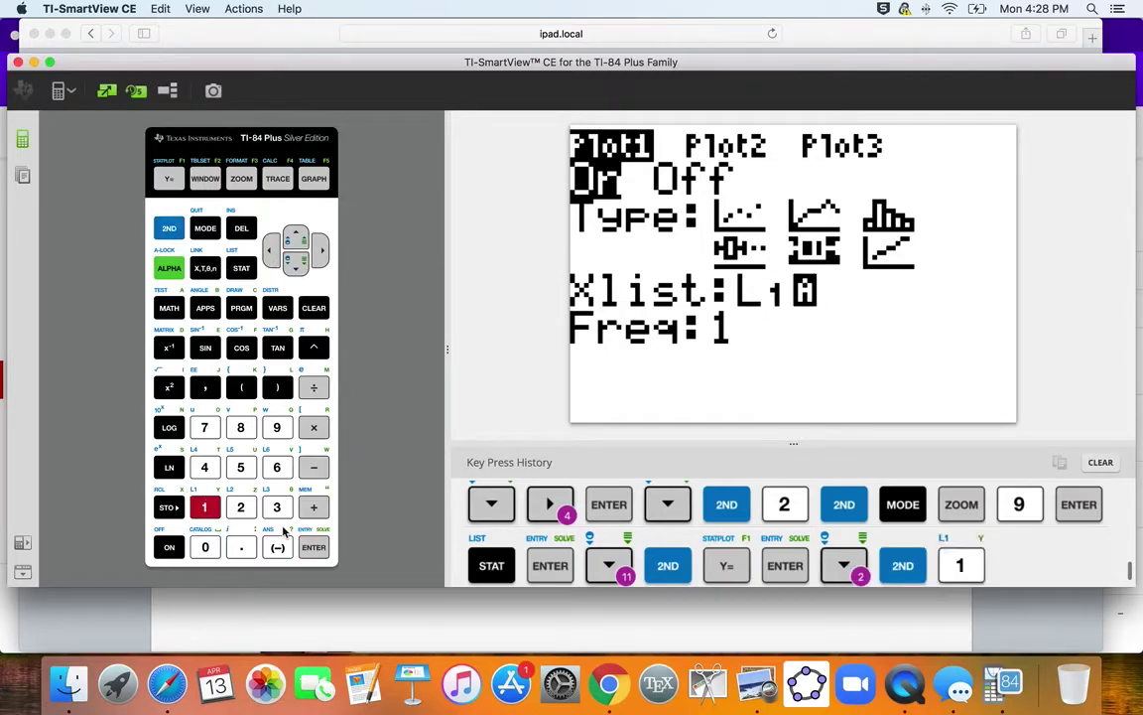
{"action": "left_click", "coordinate": [311, 545]}
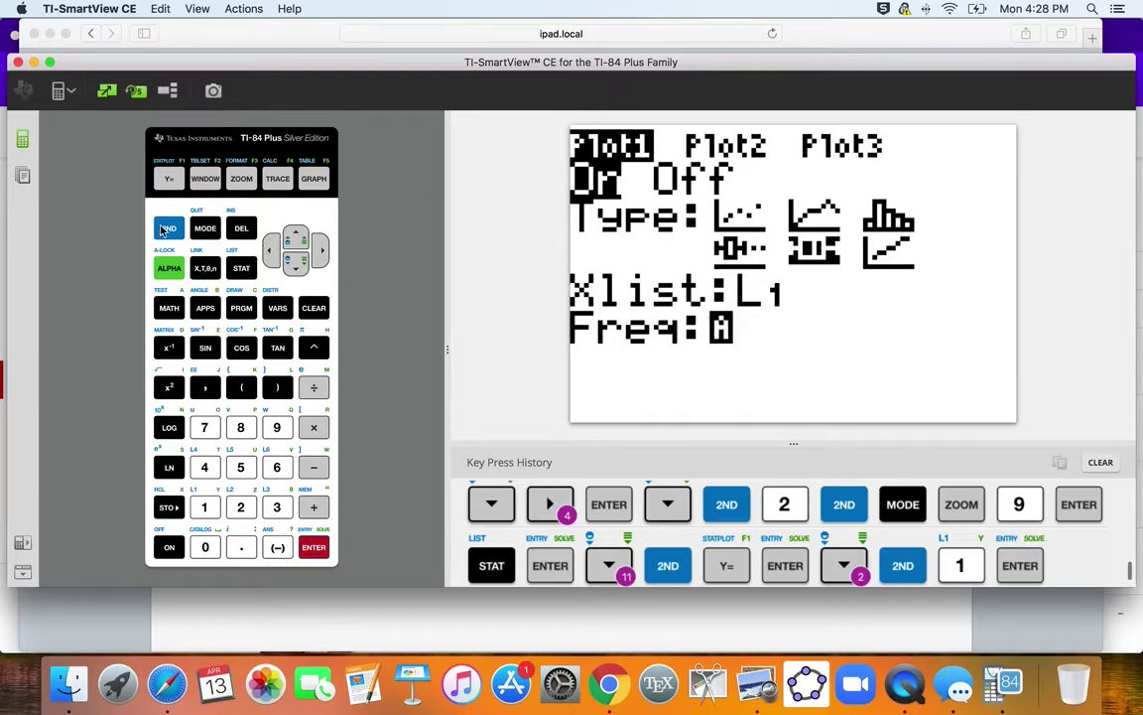
{"action": "left_click", "coordinate": [169, 227]}
{"action": "left_click", "coordinate": [210, 229]}
Apply ZoomStat, clear Y1, and graph the L1 and L2 box plots together
{"action": "left_click", "coordinate": [241, 179]}
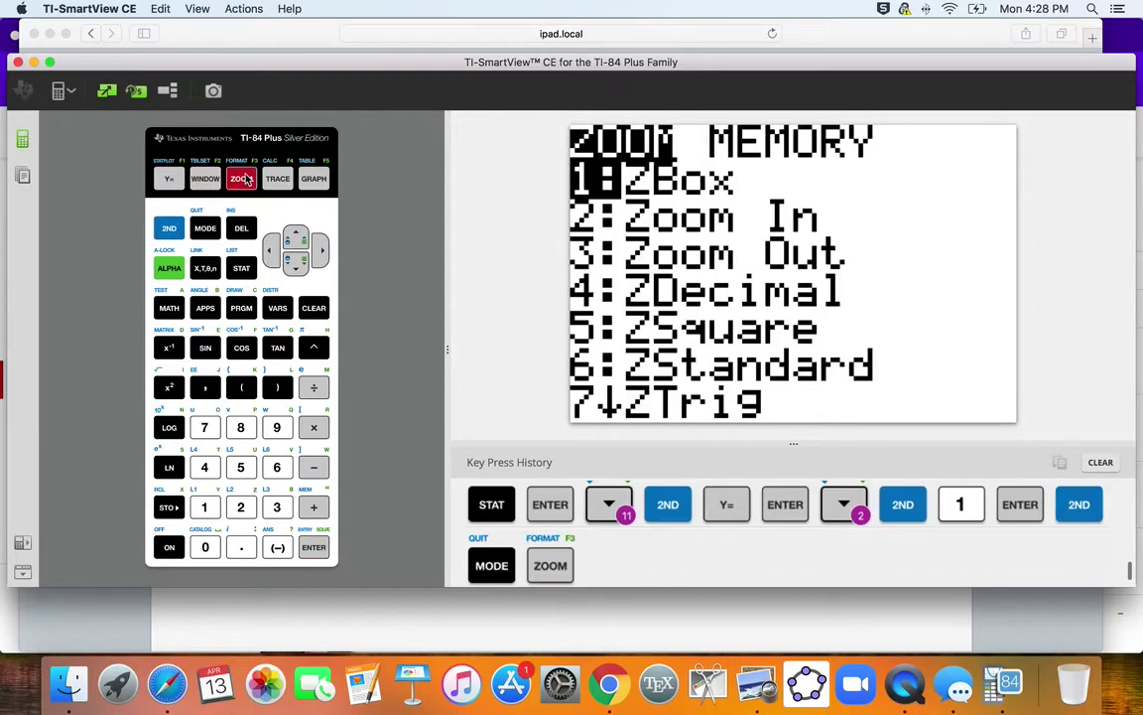
{"action": "left_click", "coordinate": [277, 427]}
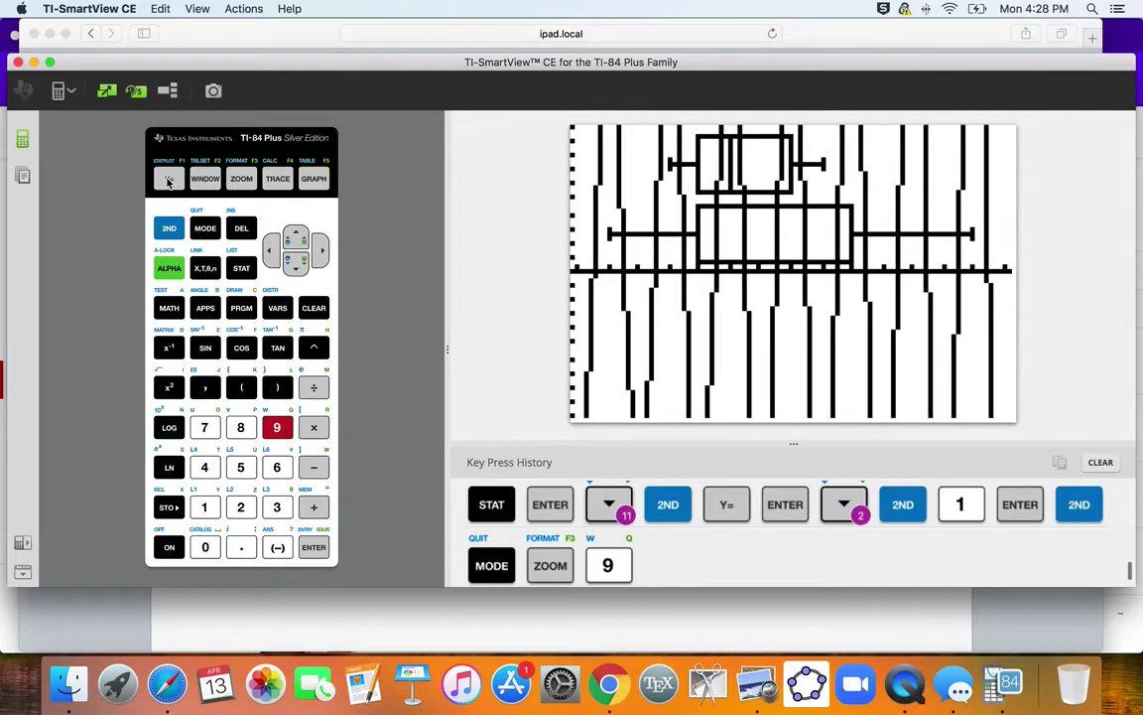
{"action": "left_click", "coordinate": [167, 180]}
{"action": "left_click", "coordinate": [313, 309]}
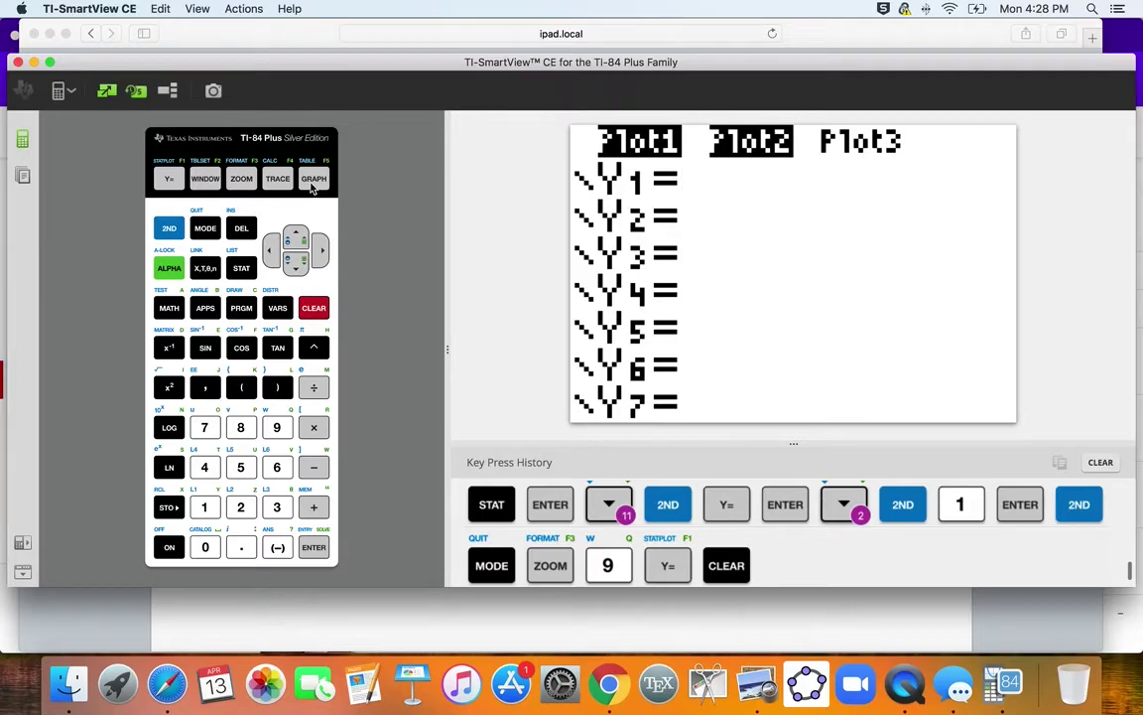
{"action": "left_click", "coordinate": [313, 180]}
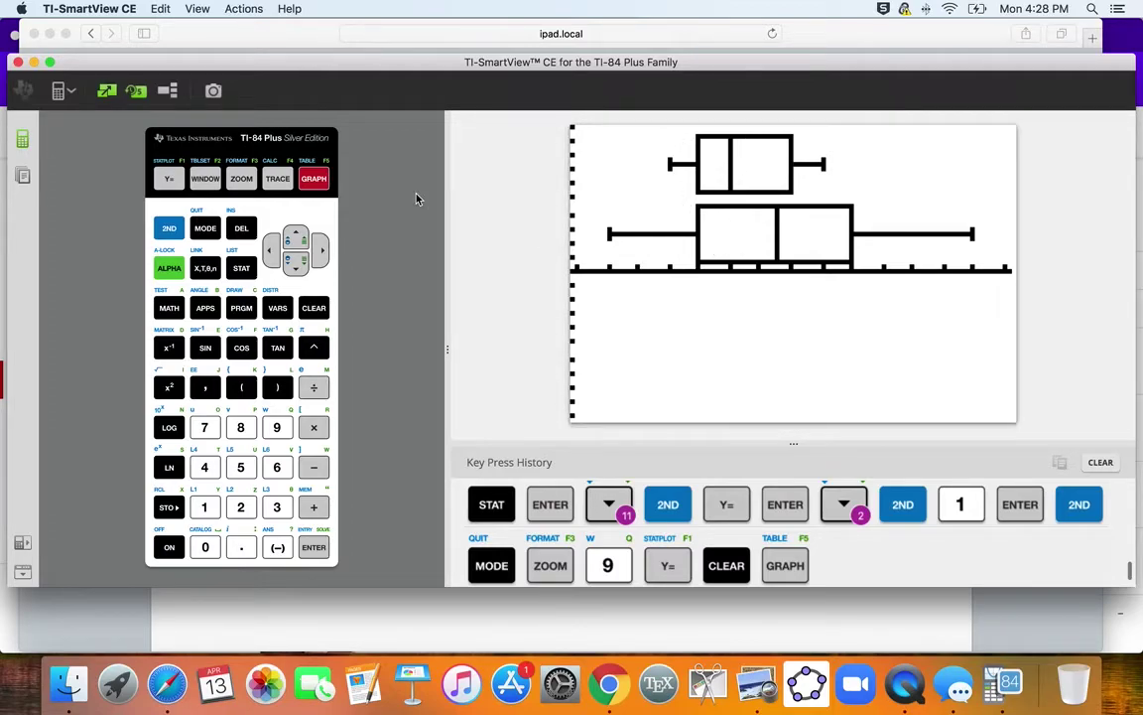
Trace Plot1 to read min 16, Q1 17, median 18, Q3 20, max 21
{"action": "left_click", "coordinate": [274, 182]}
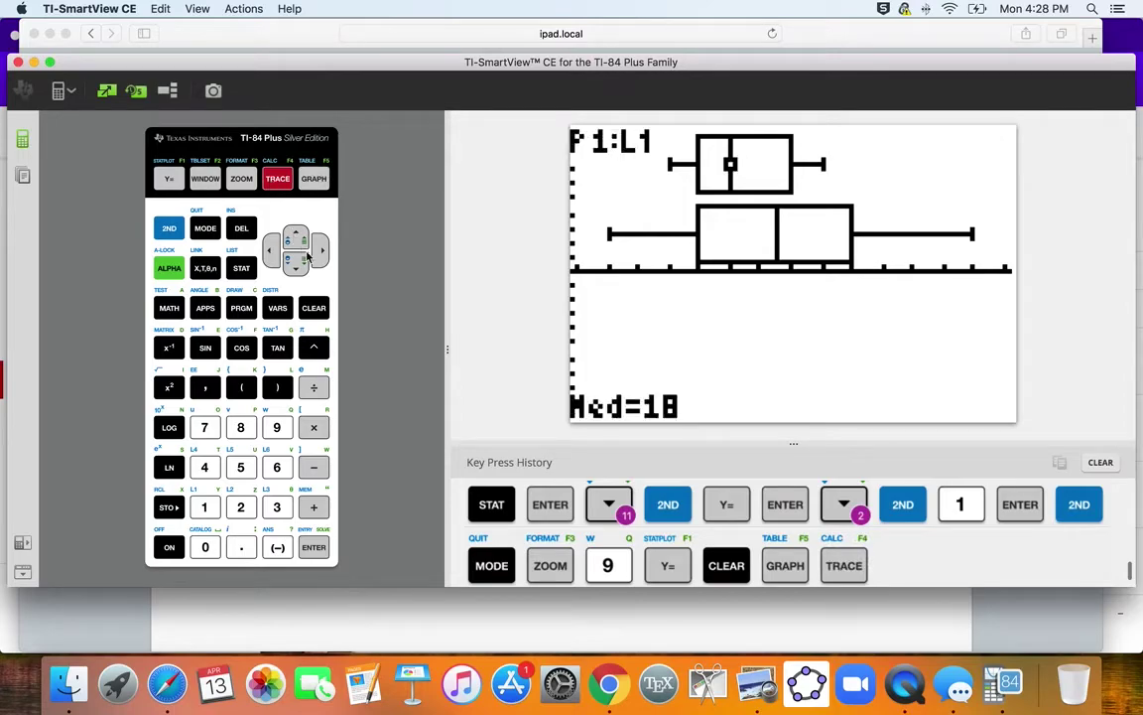
{"action": "left_click", "coordinate": [271, 252]}
{"action": "left_click", "coordinate": [271, 252]}
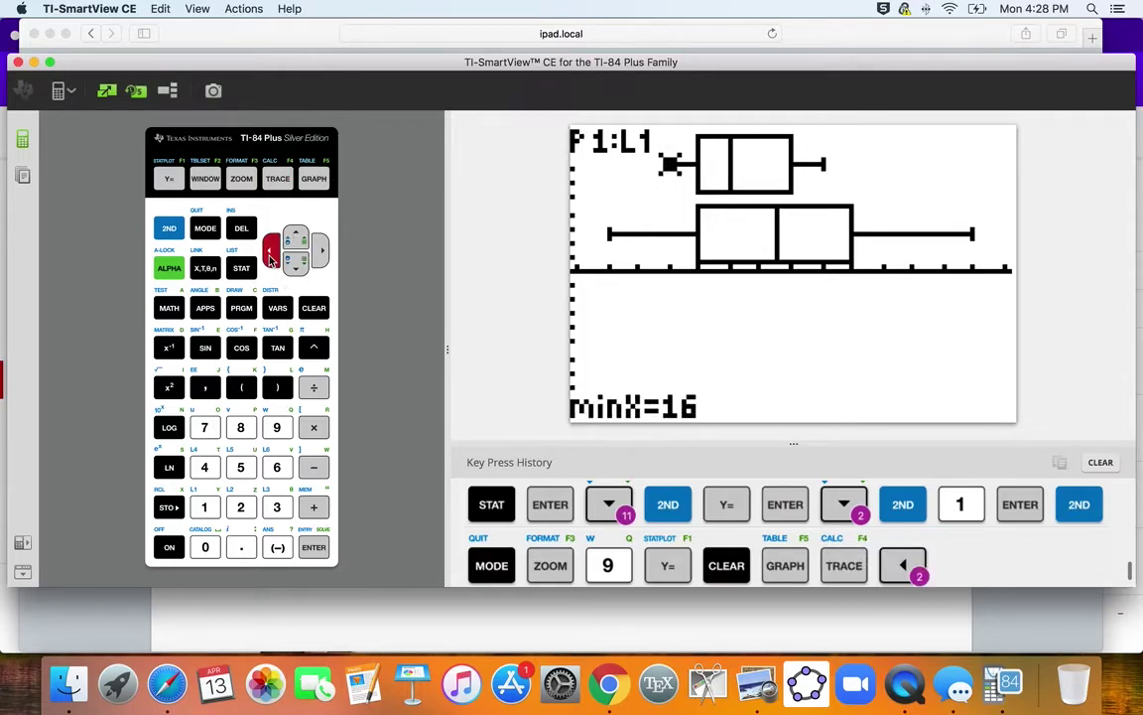
{"action": "left_click", "coordinate": [319, 255]}
{"action": "left_click", "coordinate": [319, 254]}
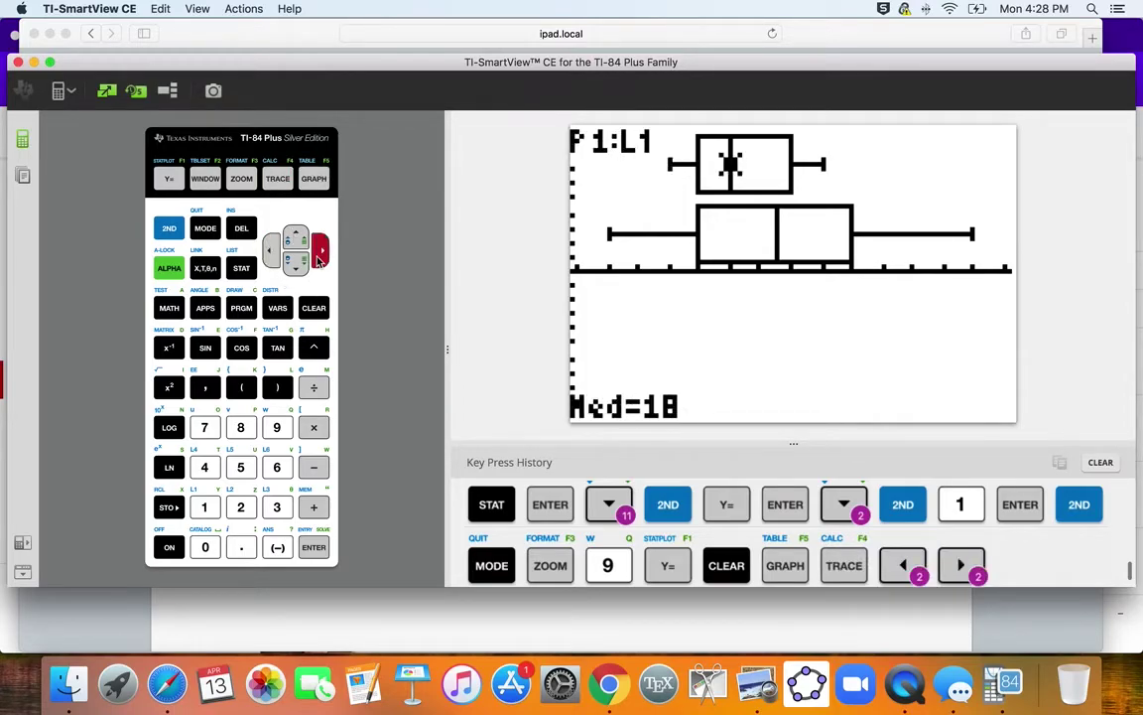
{"action": "left_click", "coordinate": [318, 254]}
{"action": "left_click", "coordinate": [318, 254]}
{"action": "left_click", "coordinate": [318, 254]}
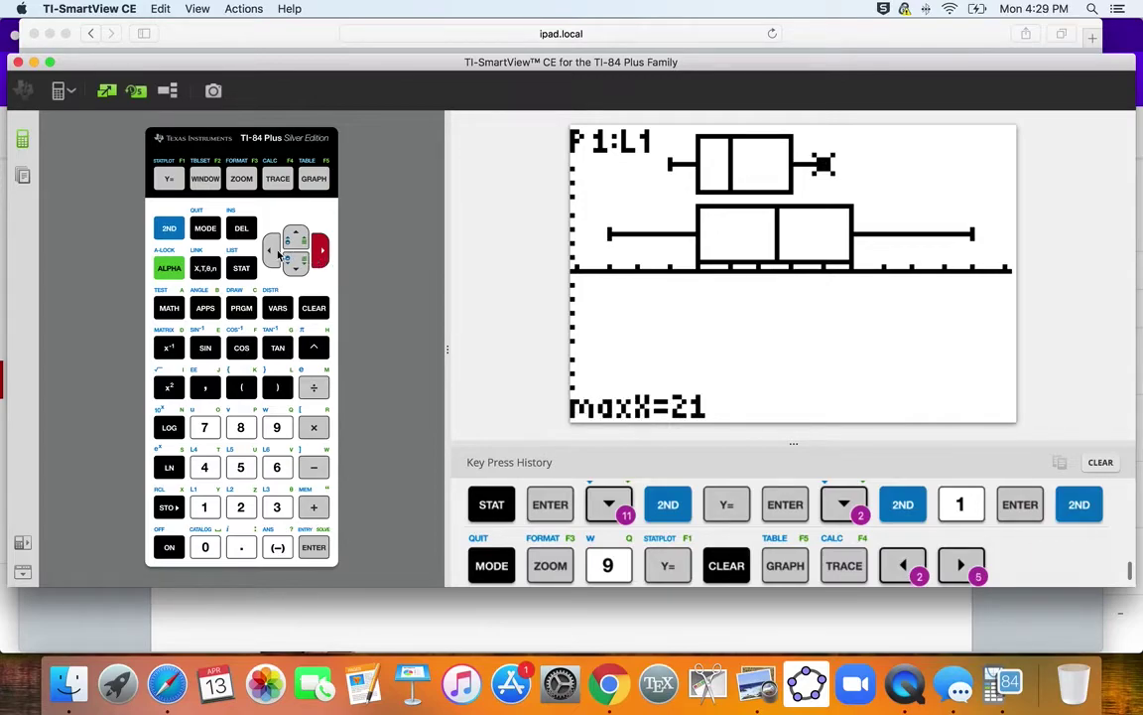
{"action": "left_click", "coordinate": [273, 252]}
{"action": "left_click", "coordinate": [273, 252]}
{"action": "left_click", "coordinate": [273, 252]}
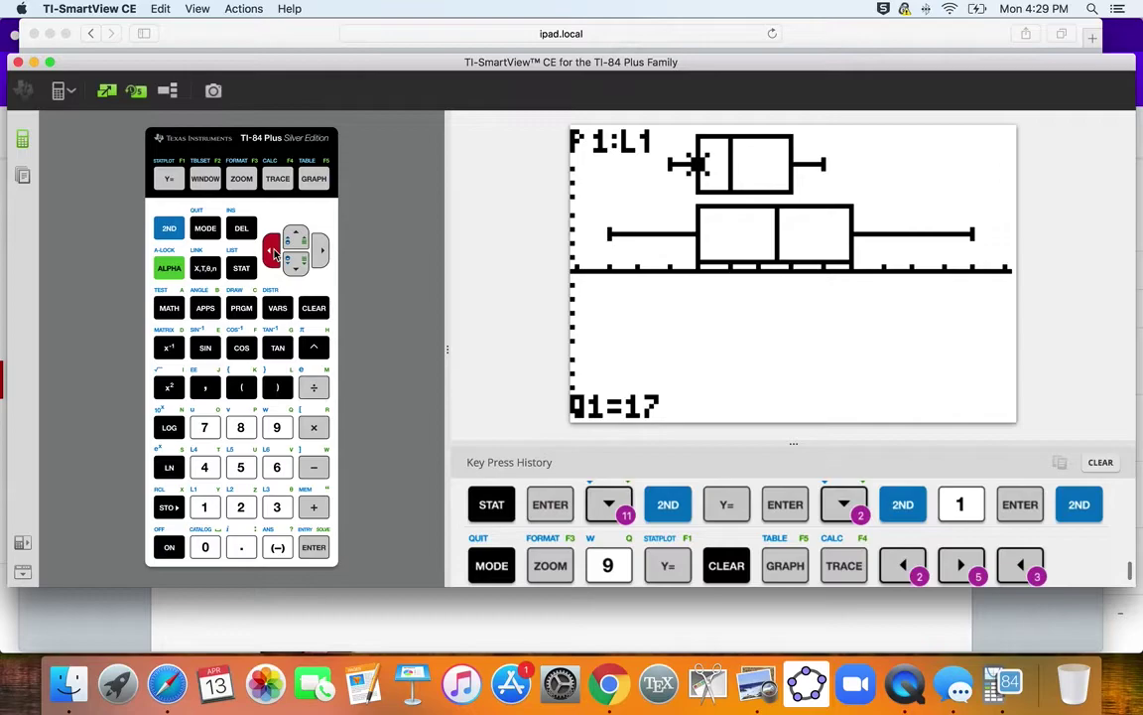
{"action": "left_click", "coordinate": [274, 252]}
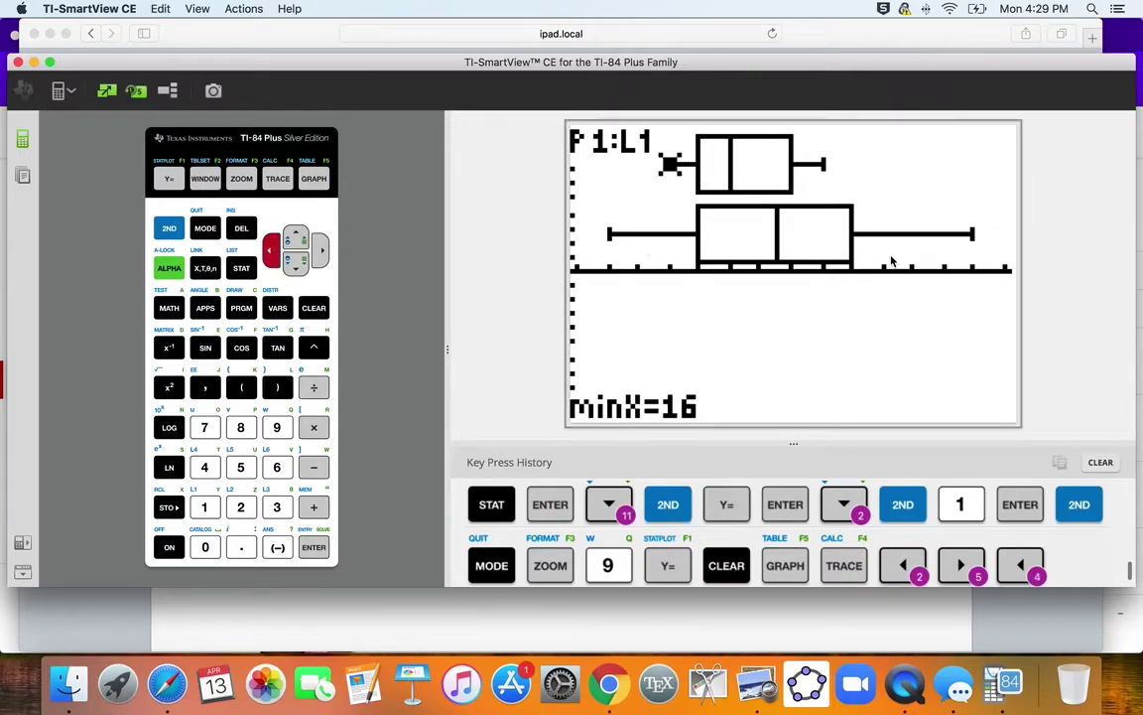
{"action": "left_click", "coordinate": [903, 683]}
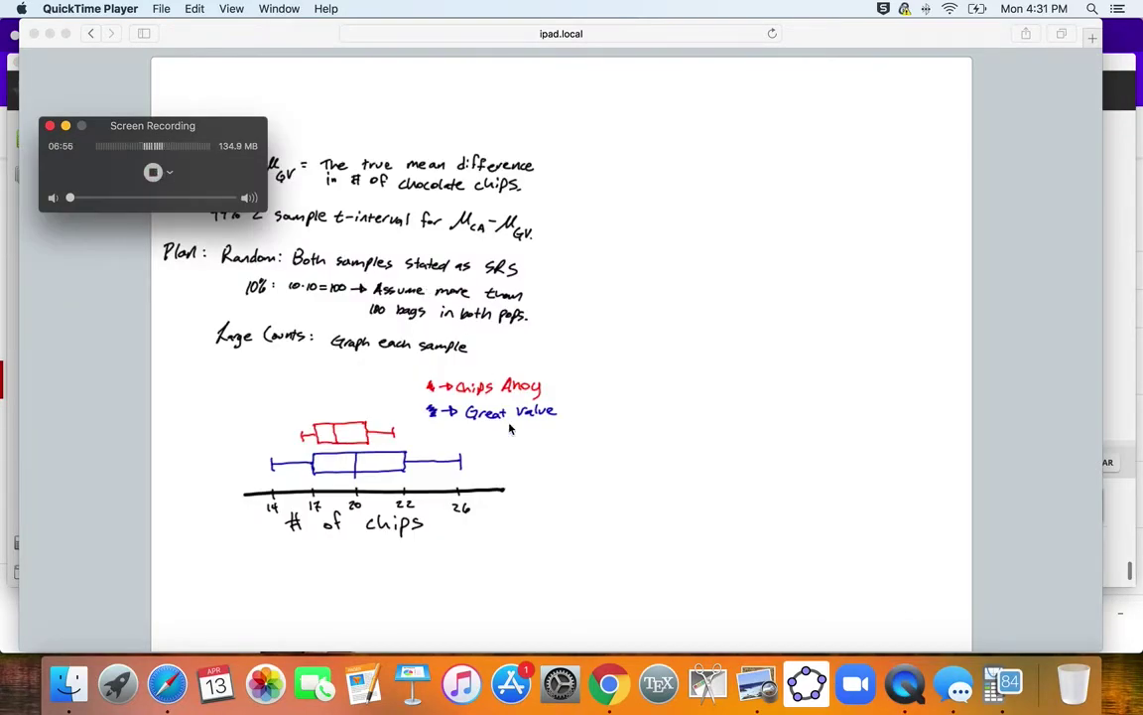
Handwrite that neither sample is extremely skewed, so t-procedures are safe, and add a Do: heading
{"action": "left_click", "coordinate": [614, 524]}
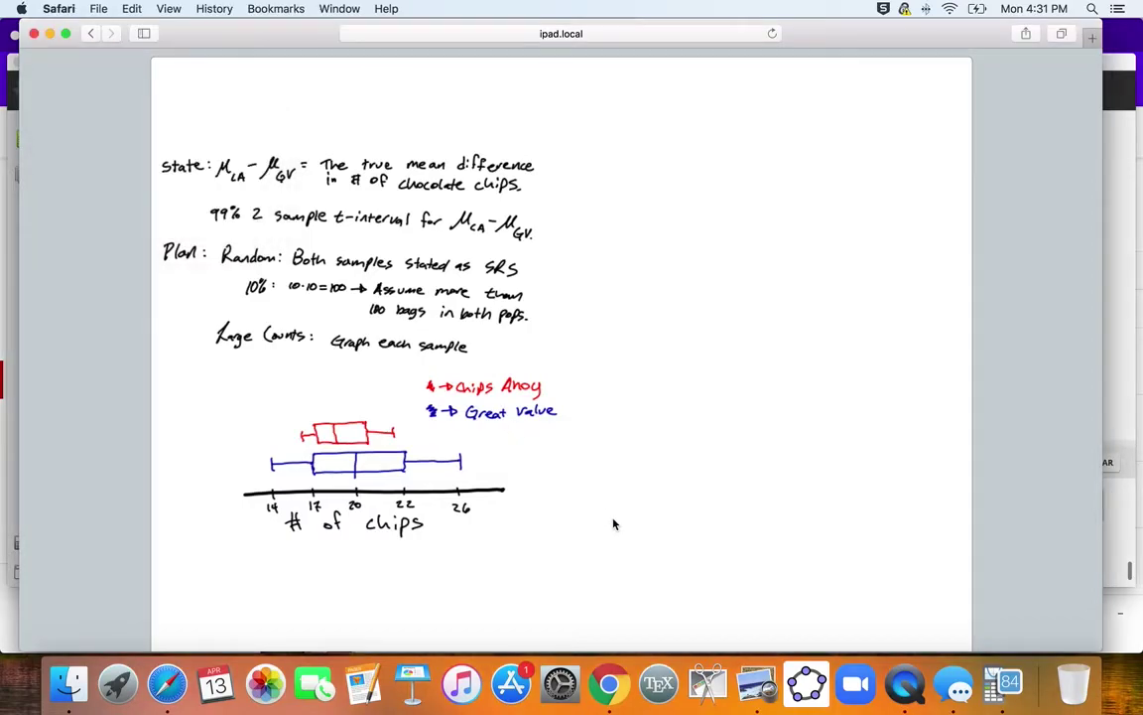
{"action": "key", "text": "ctrl+super+f"}
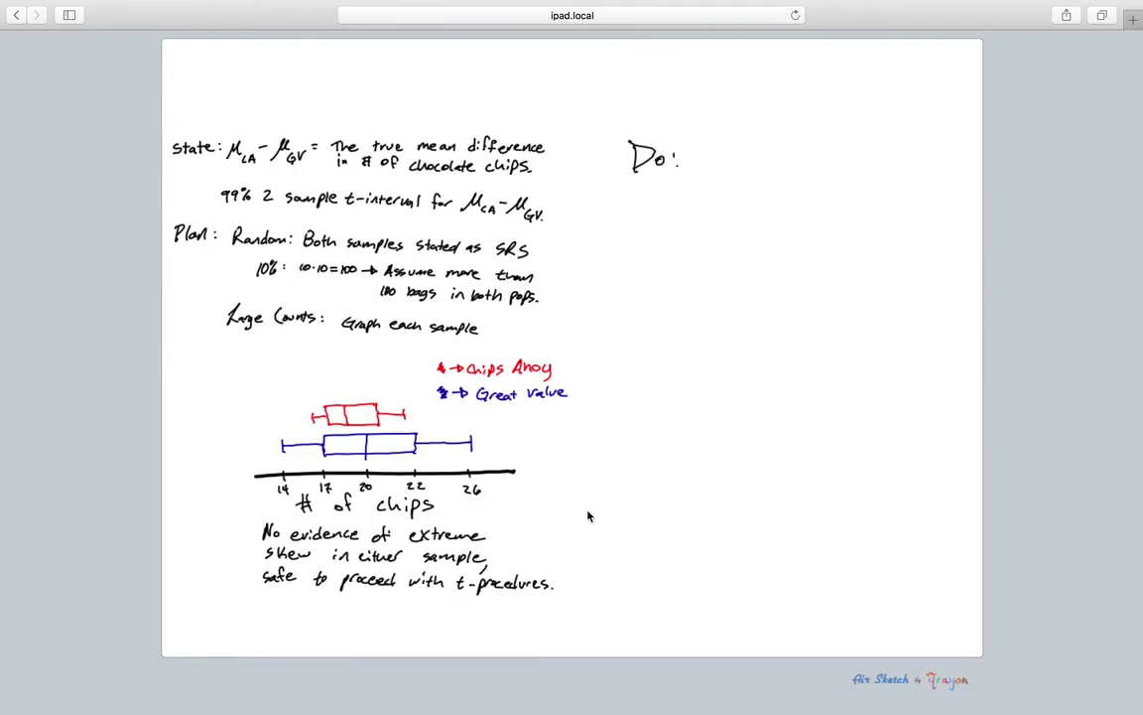
{"action": "key", "text": "ctrl+super+f"}
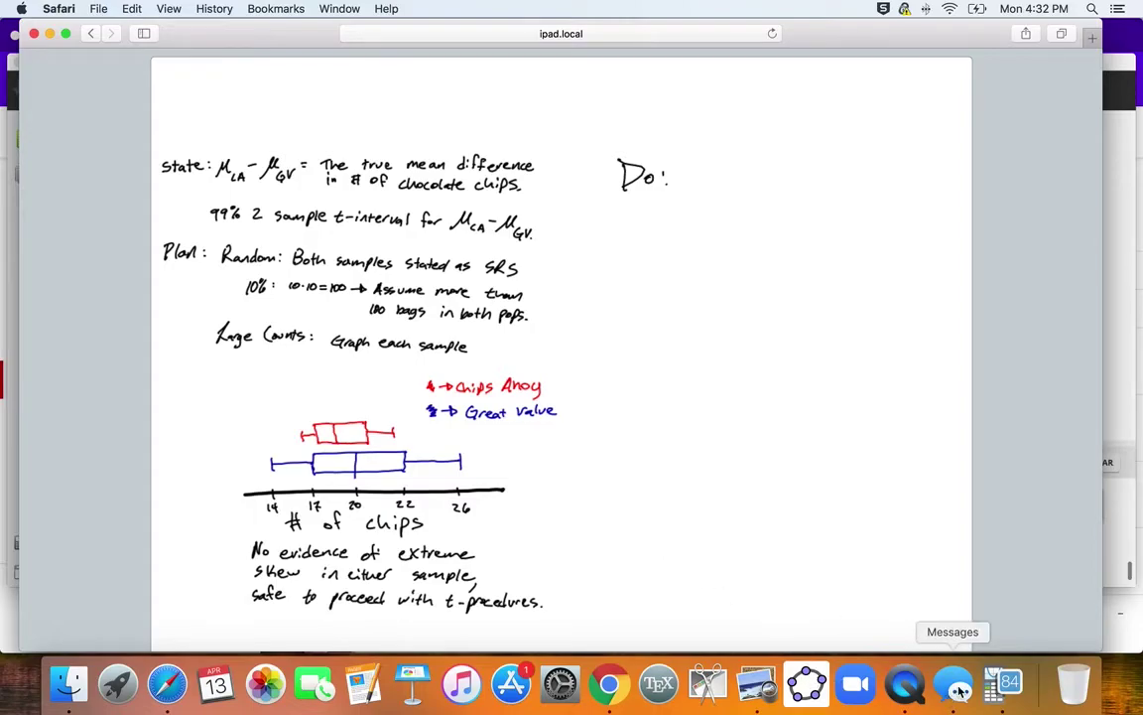
Bring the calculator forward full screen and back out of the Z-Test screen opened by mistake
{"action": "left_click", "coordinate": [1009, 683]}
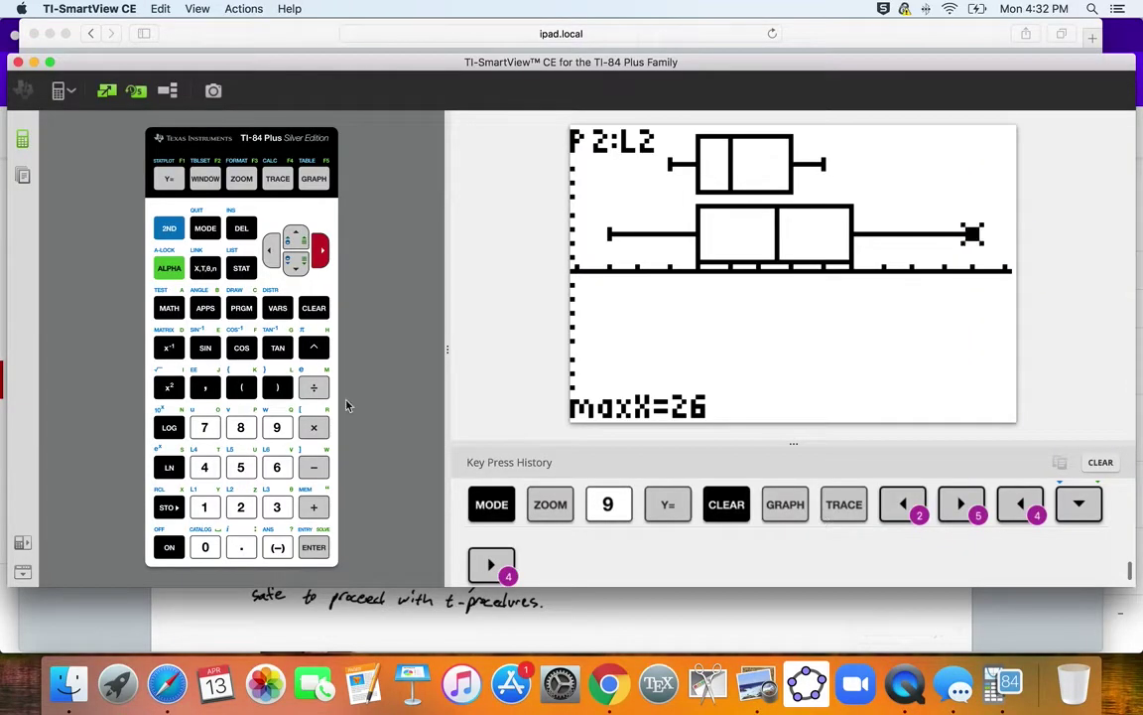
{"action": "left_click", "coordinate": [240, 269]}
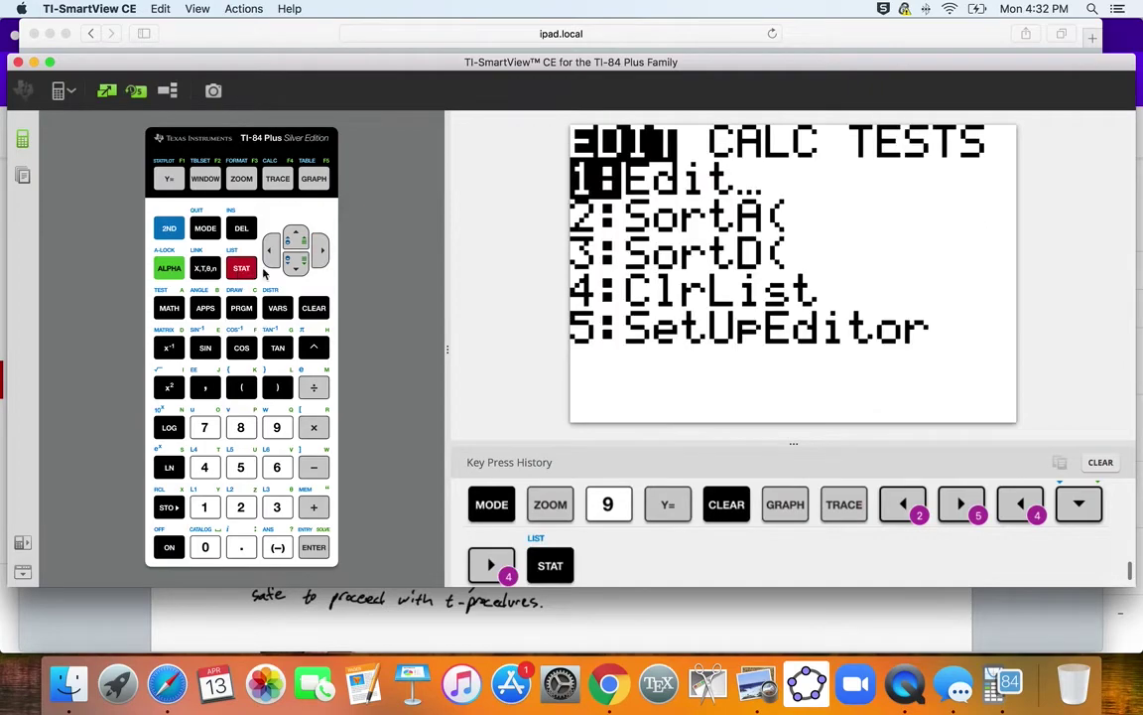
{"action": "left_click", "coordinate": [320, 250]}
{"action": "left_click", "coordinate": [319, 250]}
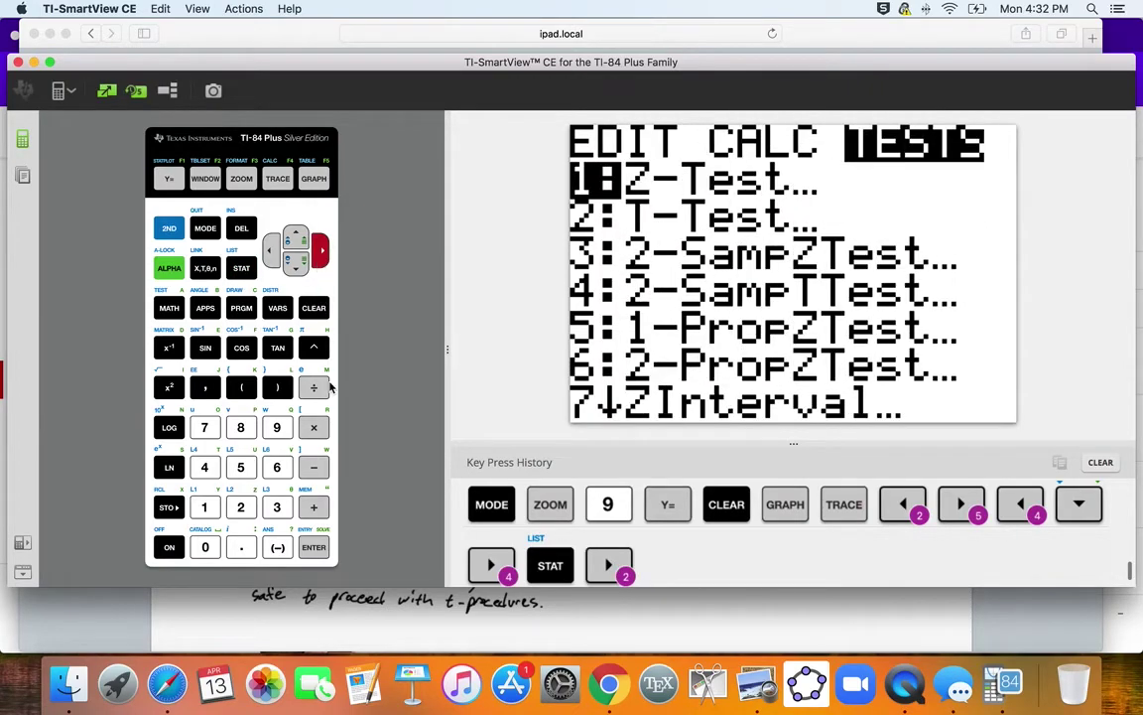
{"action": "left_click", "coordinate": [313, 547]}
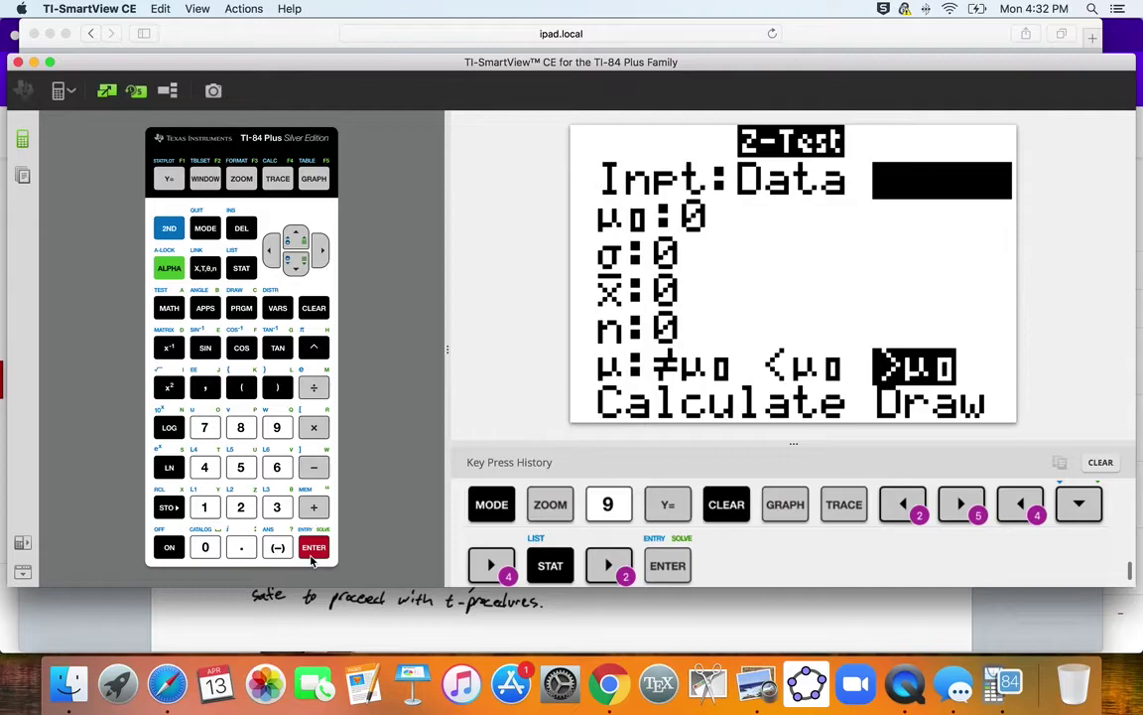
{"action": "left_click", "coordinate": [51, 65]}
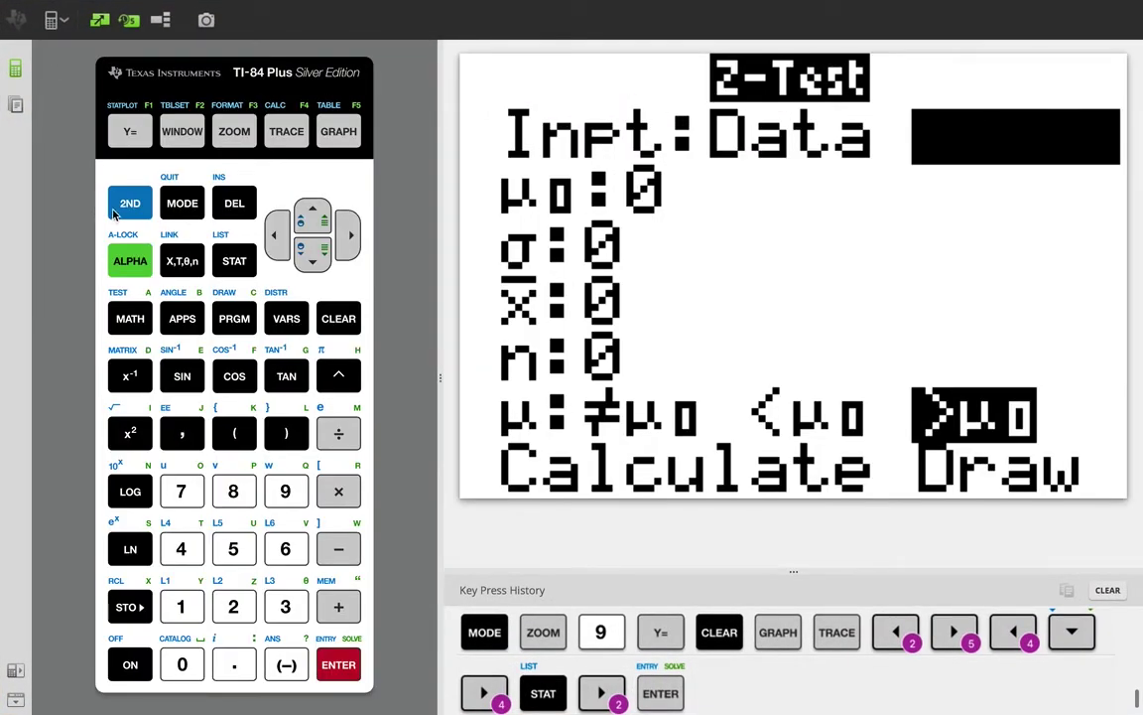
{"action": "left_click", "coordinate": [130, 203]}
{"action": "left_click", "coordinate": [182, 203]}
Open the 2-SampTInt setup screen from the STAT TESTS menu
{"action": "left_click", "coordinate": [234, 260]}
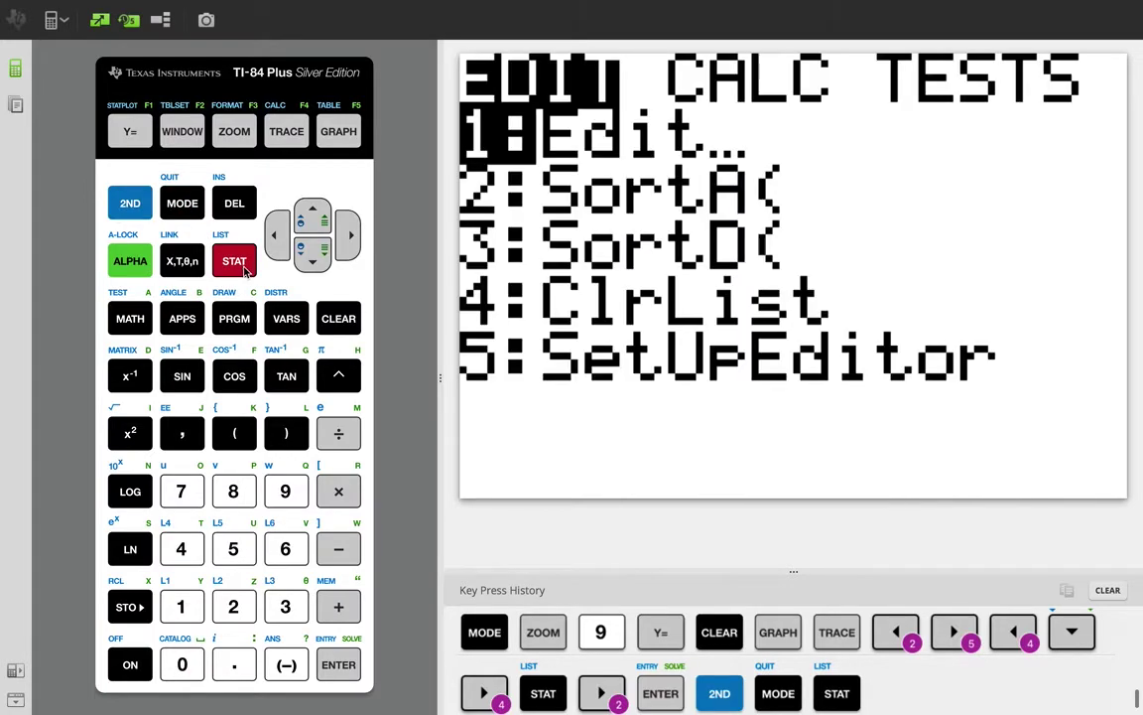
{"action": "double_click", "coordinate": [347, 236]}
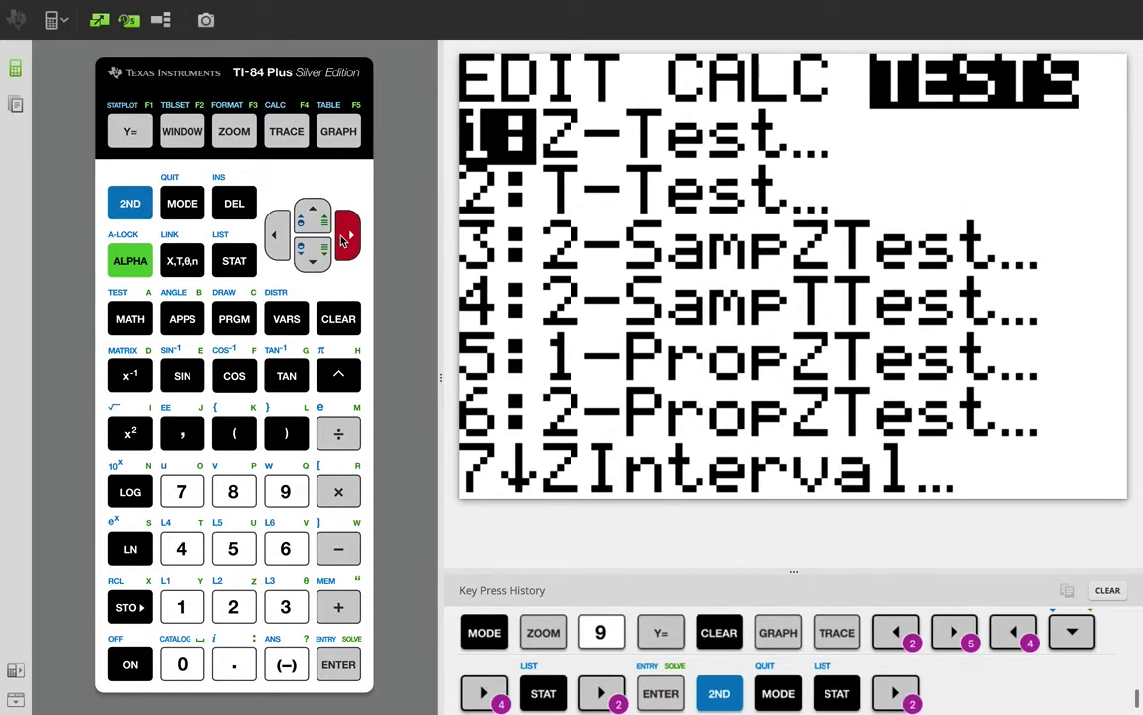
{"action": "left_click", "coordinate": [315, 260]}
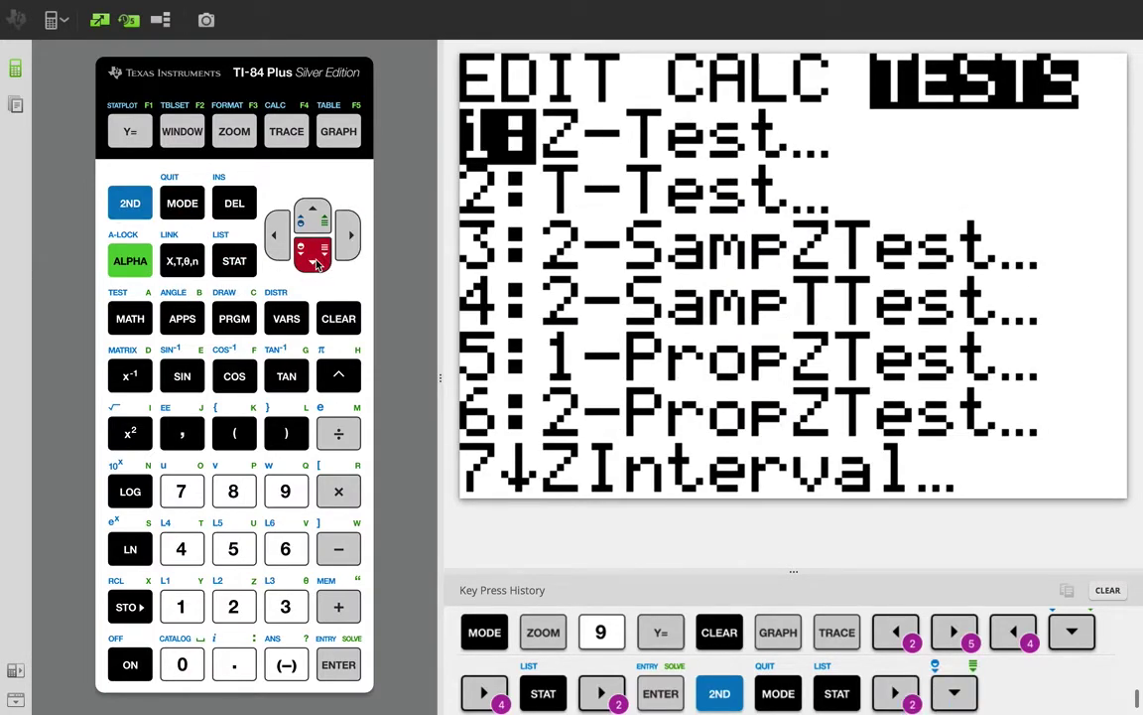
{"action": "left_click", "coordinate": [315, 259]}
{"action": "left_click", "coordinate": [316, 259]}
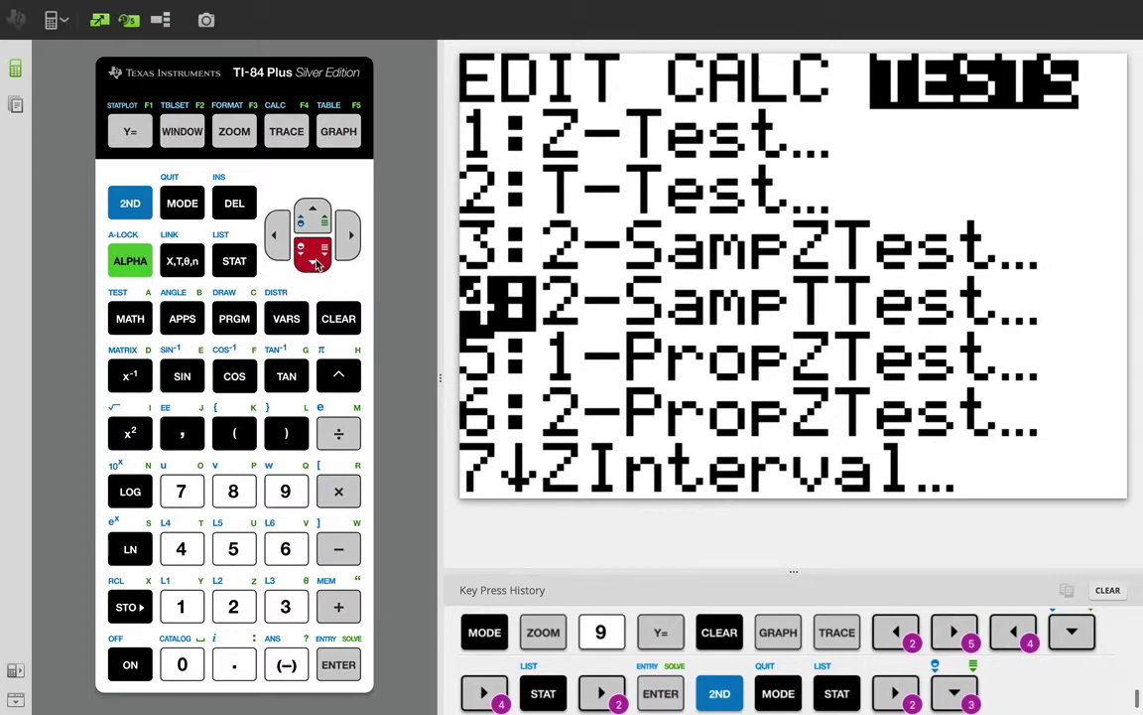
{"action": "left_click", "coordinate": [316, 259]}
{"action": "left_click", "coordinate": [316, 259]}
{"action": "left_click", "coordinate": [316, 259]}
{"action": "left_click", "coordinate": [316, 259]}
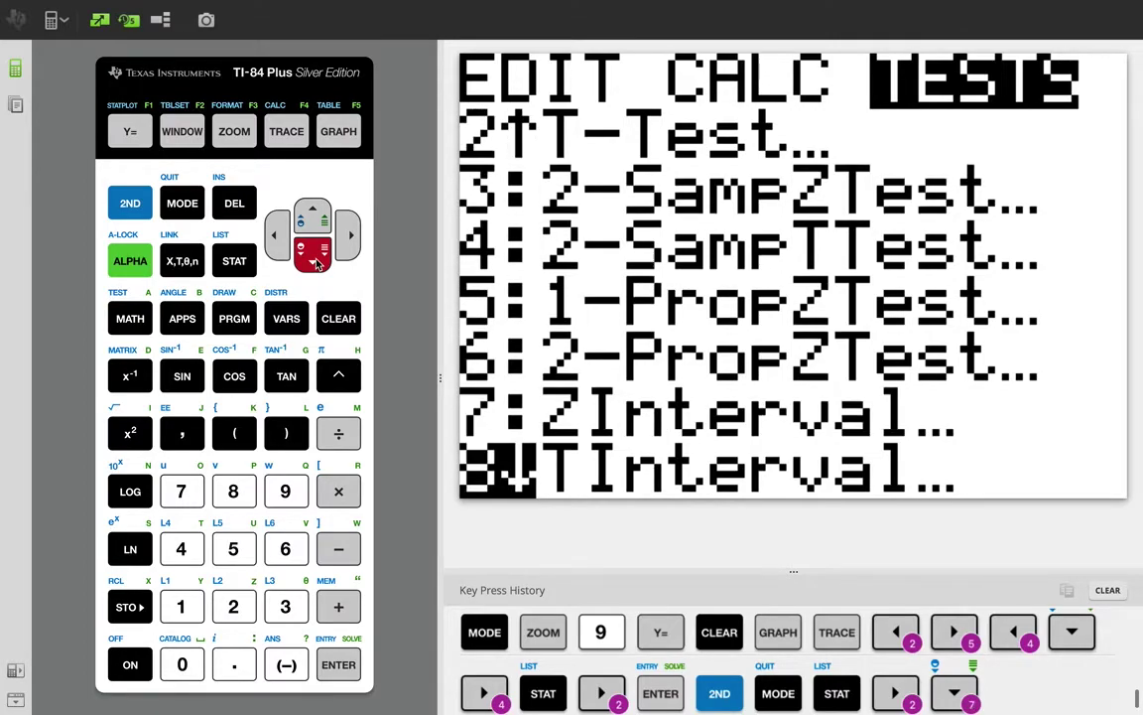
{"action": "left_click", "coordinate": [316, 259]}
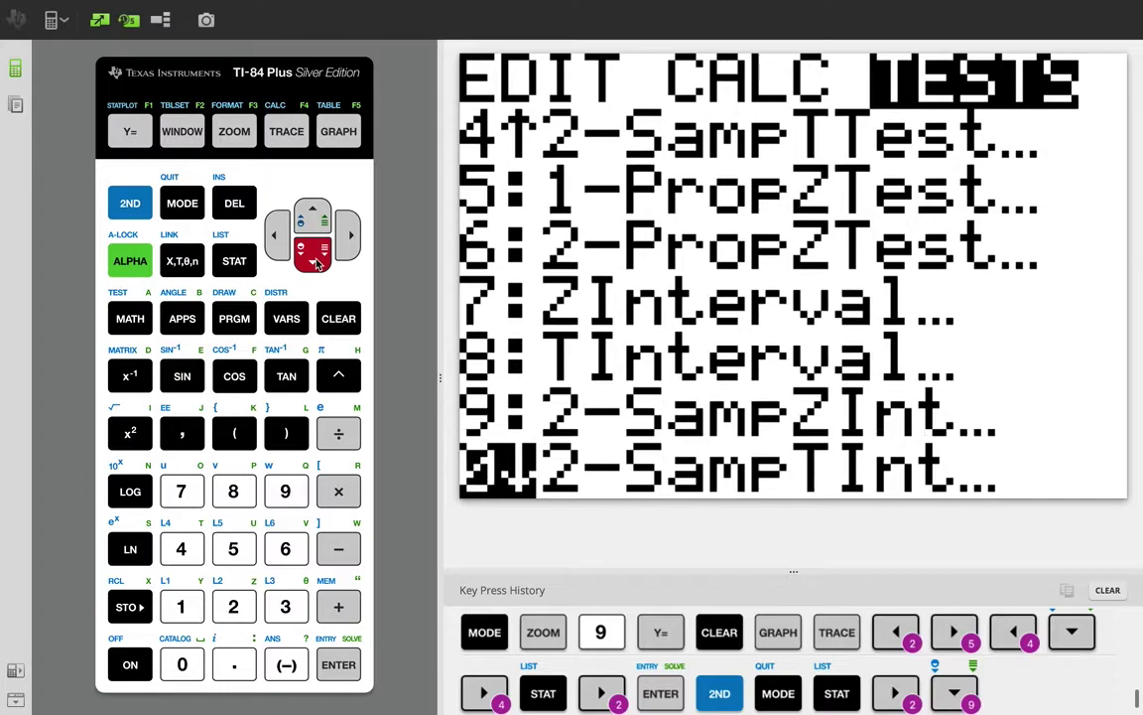
{"action": "left_click", "coordinate": [349, 672]}
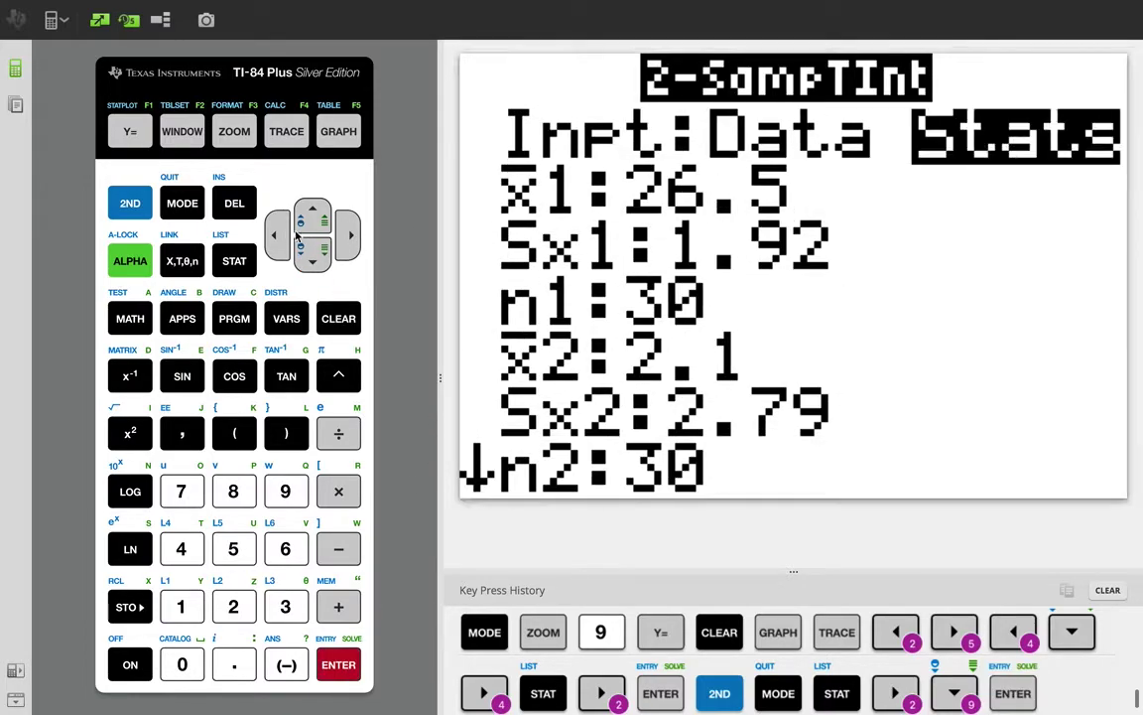
Switch 2-SampTInt input to Data using lists L1 and L2
{"action": "left_click", "coordinate": [280, 236]}
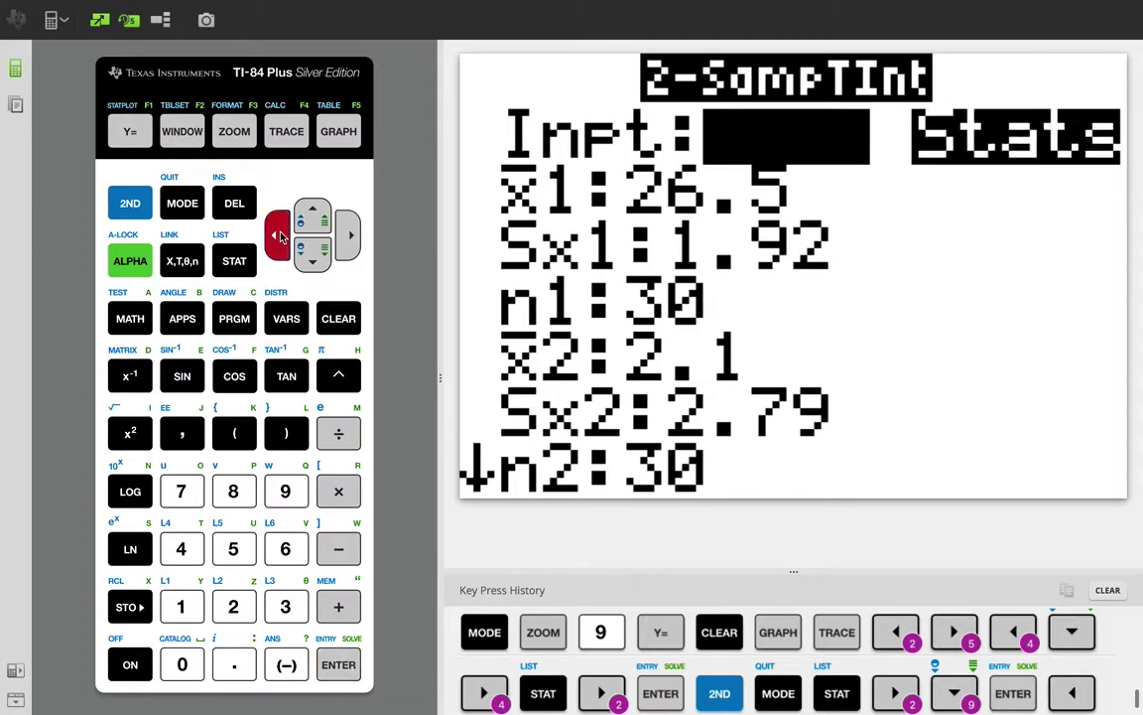
{"action": "left_click", "coordinate": [355, 676]}
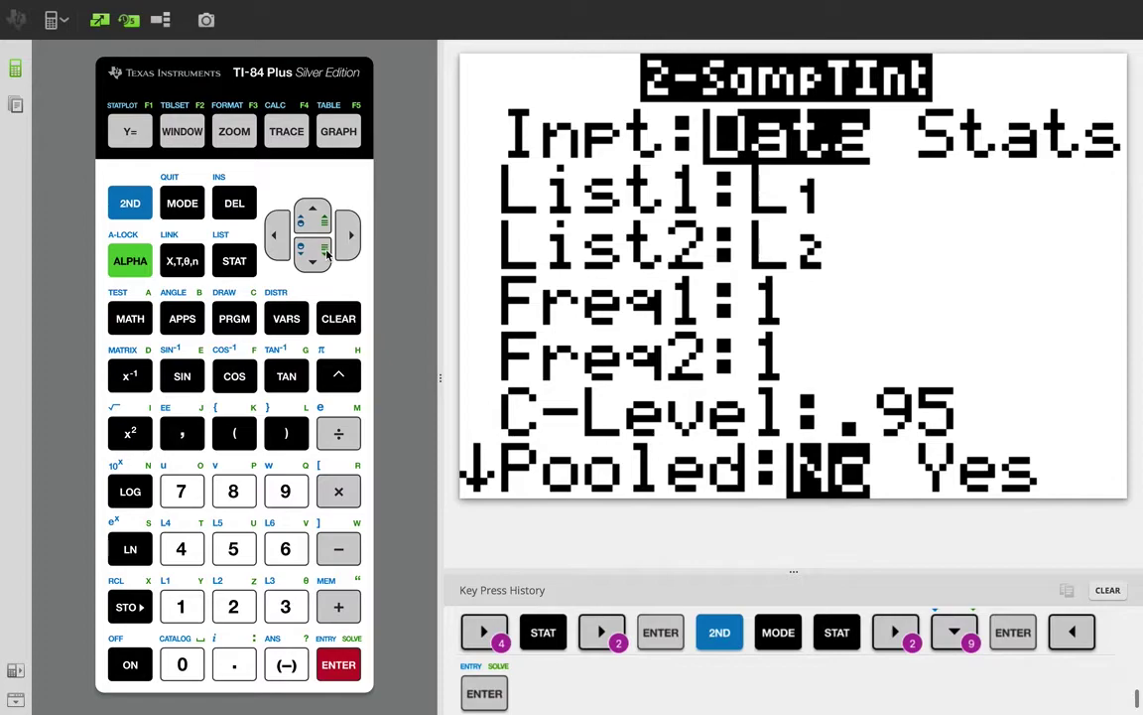
{"action": "left_click", "coordinate": [324, 254]}
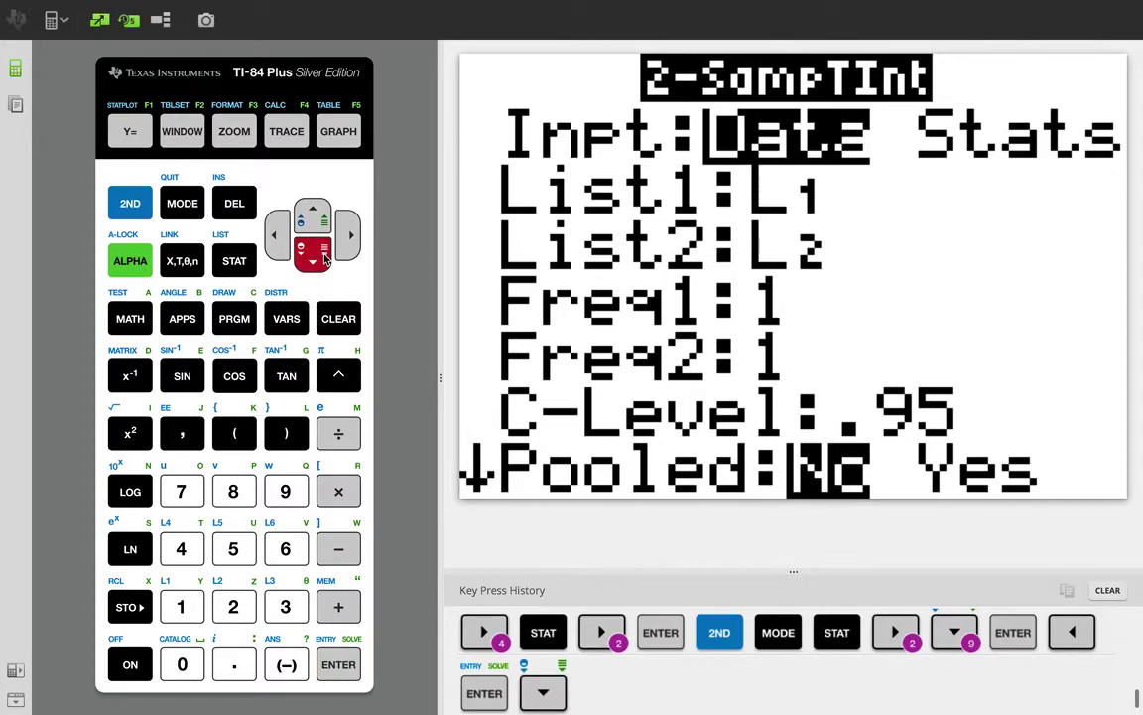
{"action": "left_click", "coordinate": [323, 257]}
{"action": "left_click", "coordinate": [323, 256]}
{"action": "left_click", "coordinate": [324, 256]}
{"action": "left_click", "coordinate": [323, 256]}
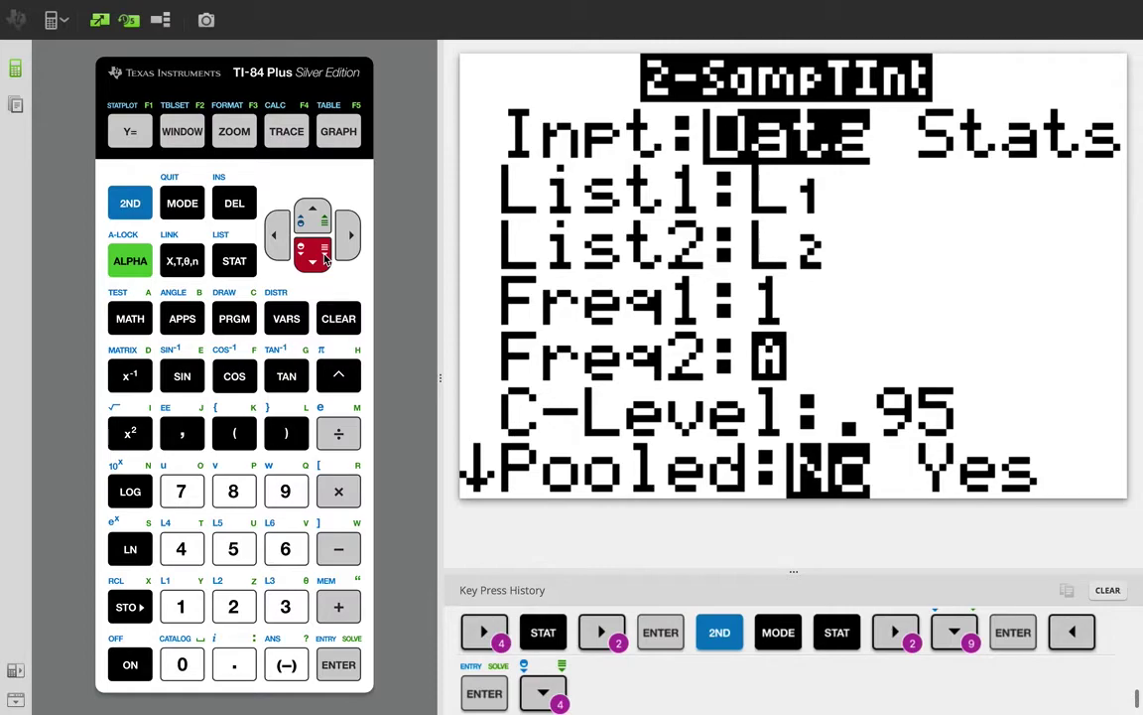
{"action": "left_click", "coordinate": [323, 256]}
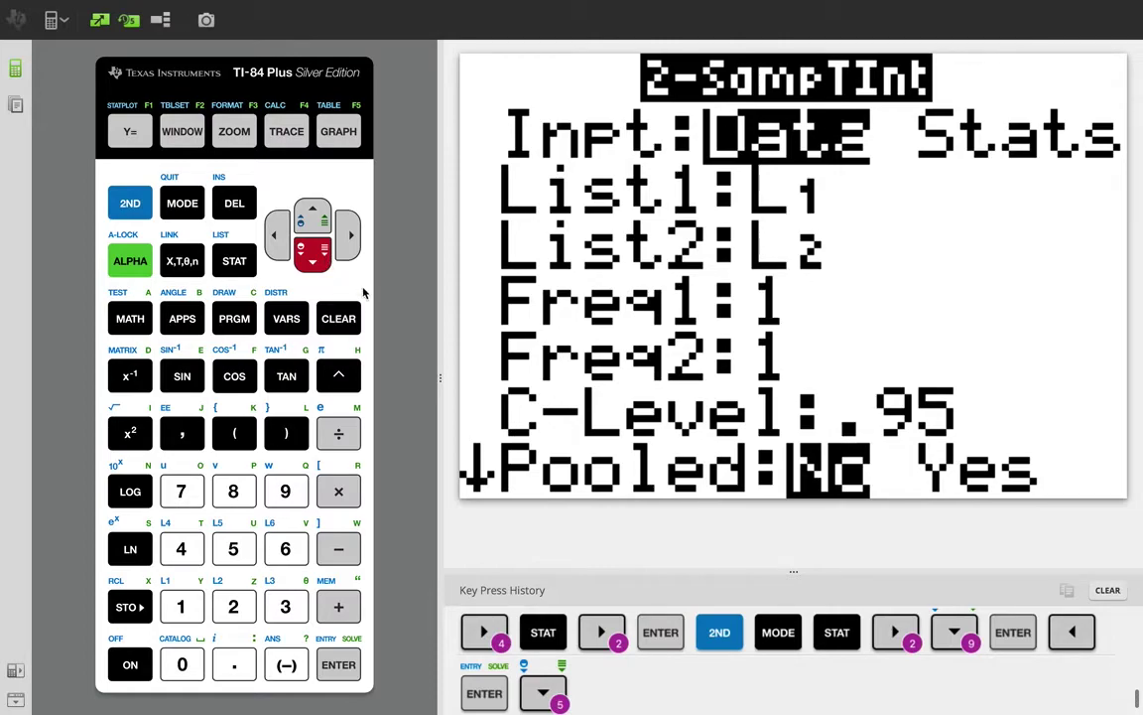
Set C-Level to .99 and calculate, giving the interval (-4.814, 2.8138)
{"action": "left_click", "coordinate": [236, 668]}
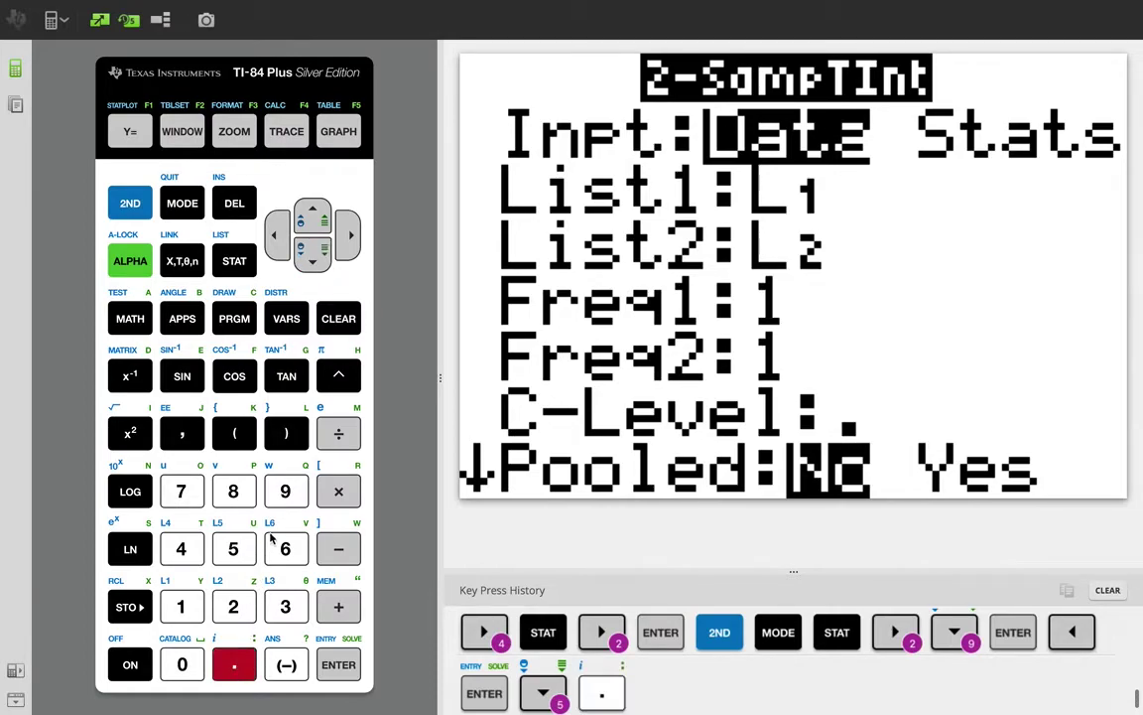
{"action": "left_click", "coordinate": [285, 493]}
{"action": "left_click", "coordinate": [285, 496]}
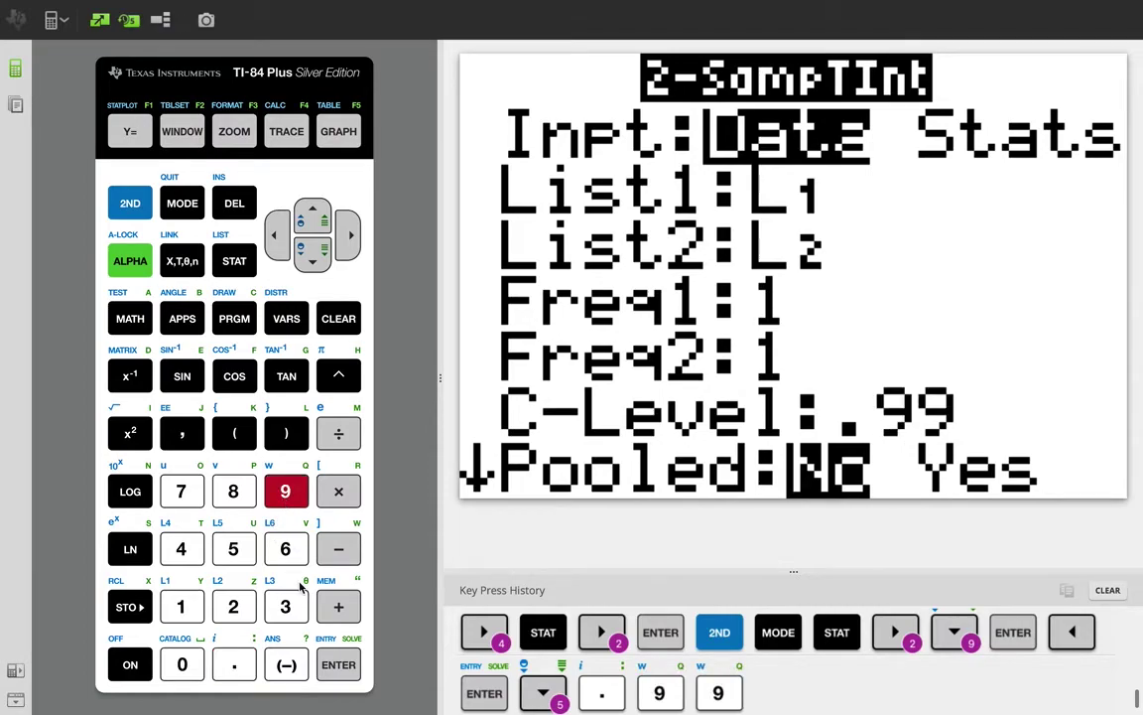
{"action": "left_click", "coordinate": [320, 256]}
{"action": "left_click", "coordinate": [320, 256]}
{"action": "left_click", "coordinate": [320, 256]}
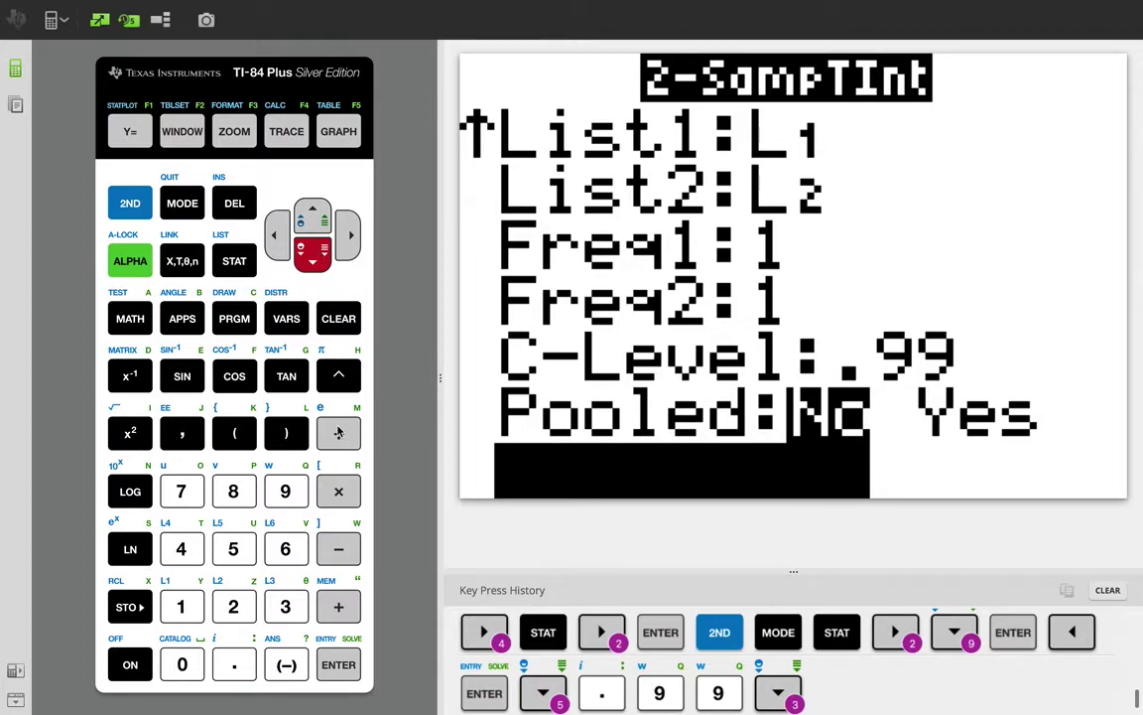
{"action": "left_click", "coordinate": [340, 666]}
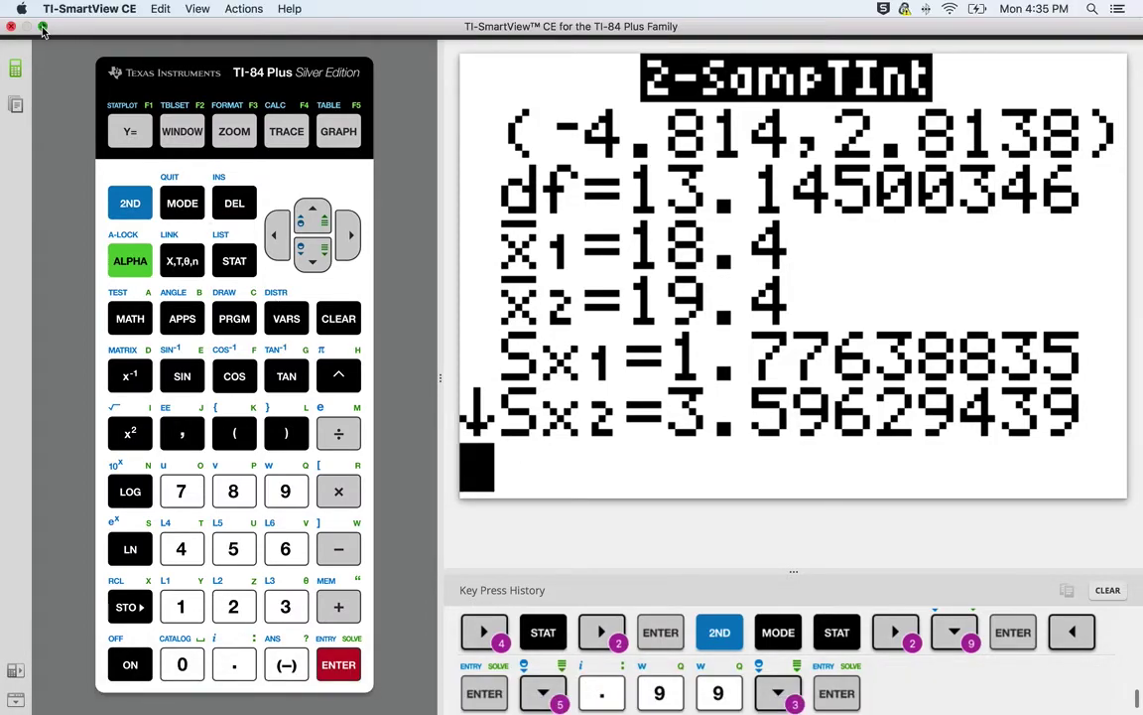
Put TI-SmartView CE back in a normal window showing the interval (-4.814, 2.8138)
{"action": "left_click", "coordinate": [42, 24]}
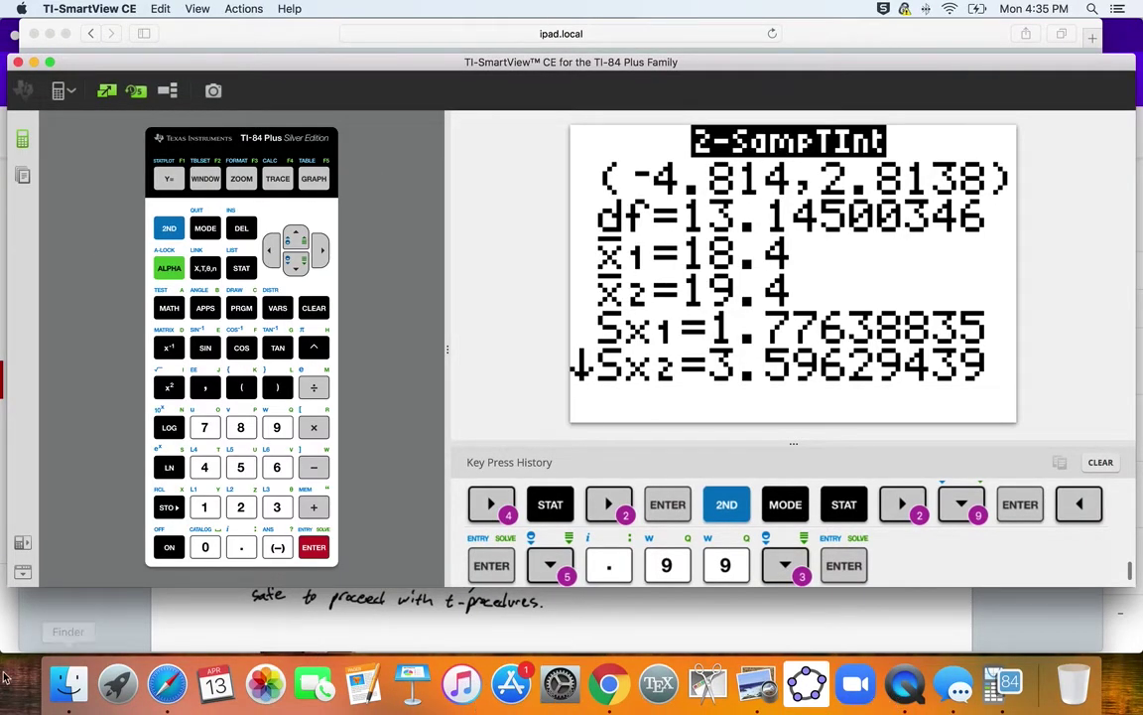
Bring the Air Sketch notes up full screen to write the 99% confidence conclusion
{"action": "left_click", "coordinate": [173, 694]}
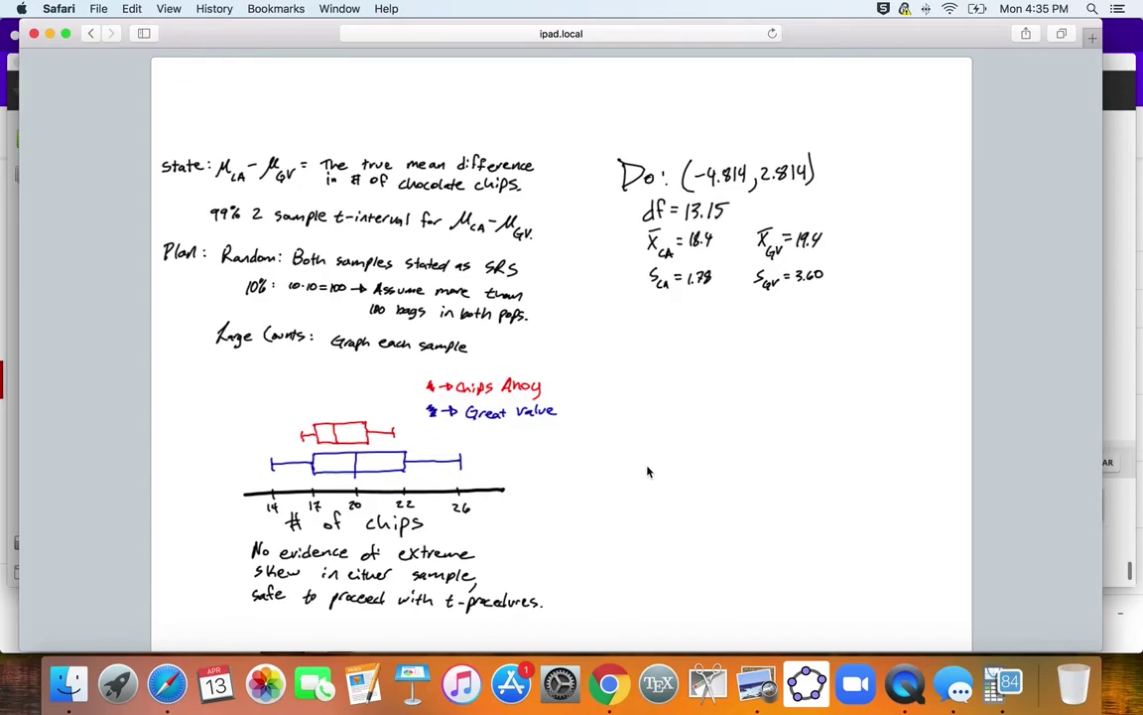
{"action": "key", "text": "ctrl+super+f"}
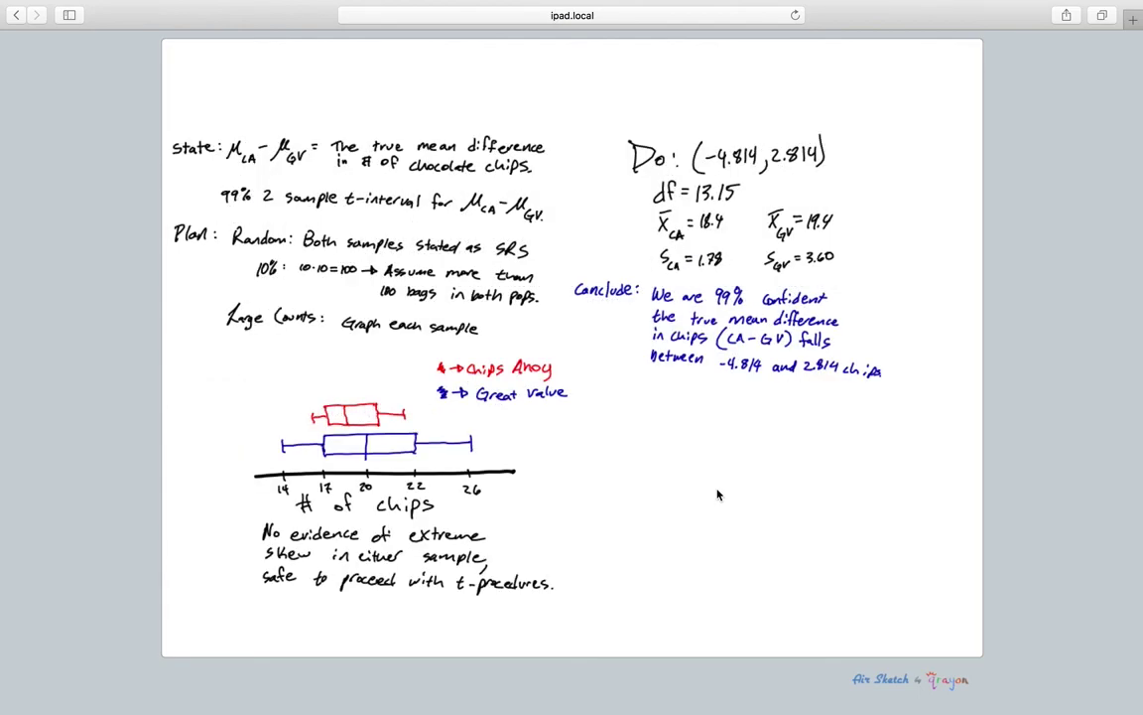
Exit Safari full screen so the finished interval notes show in a normal window
{"action": "key", "text": "ctrl+super+f"}
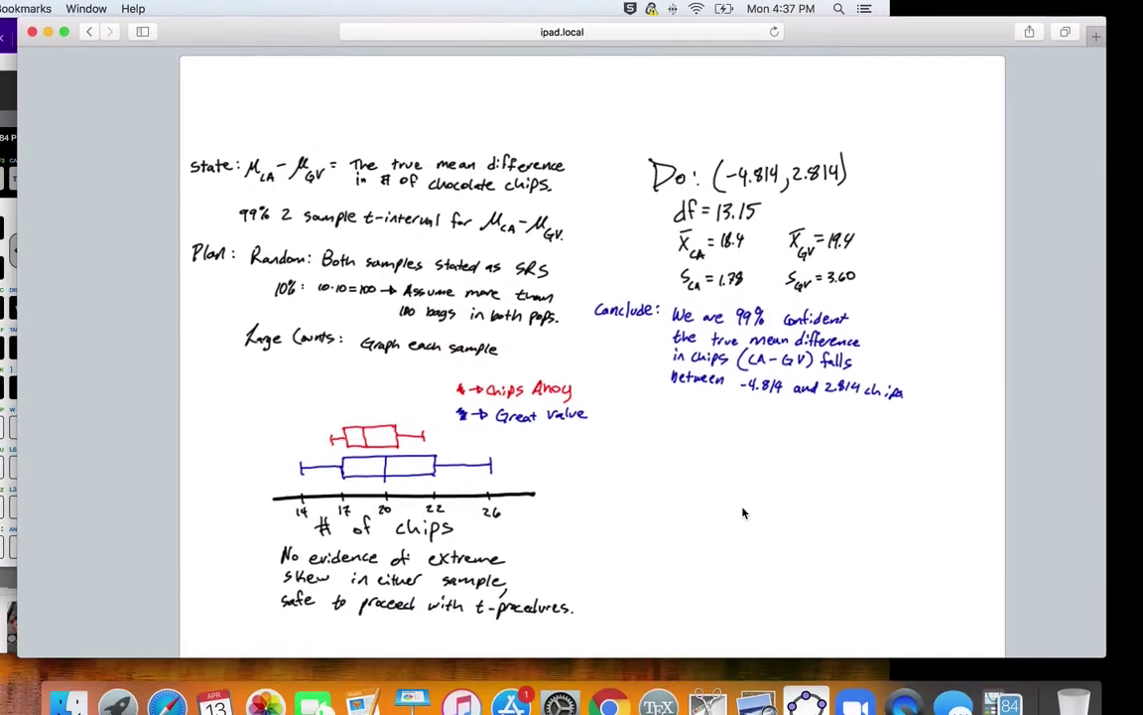